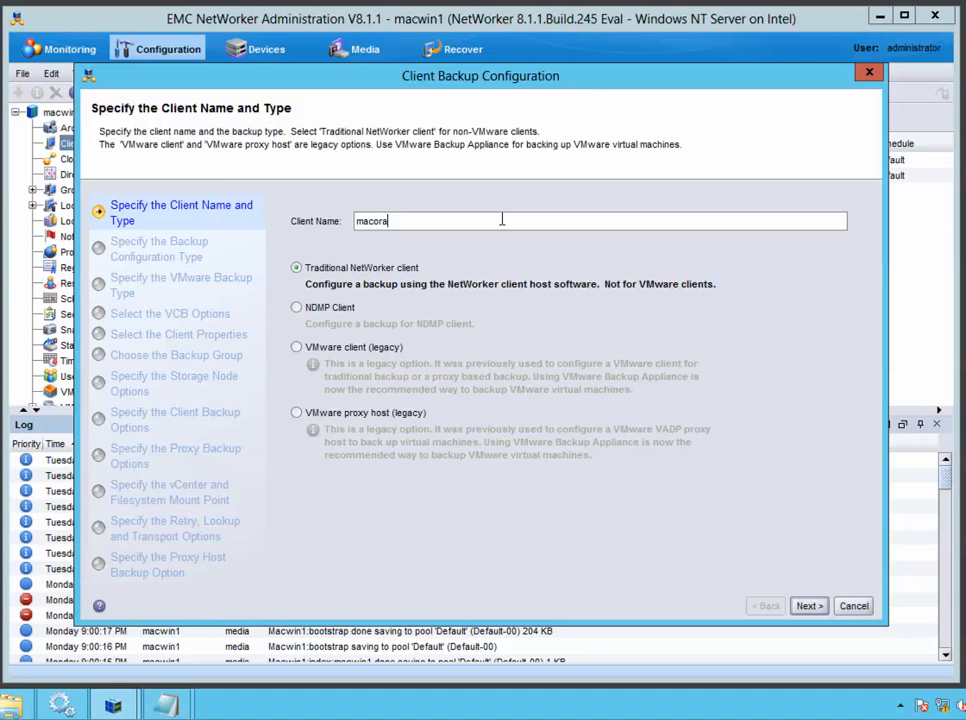
Name the traditional NetWorker client macora1 and advance to the backup application page
left_click(806, 606)
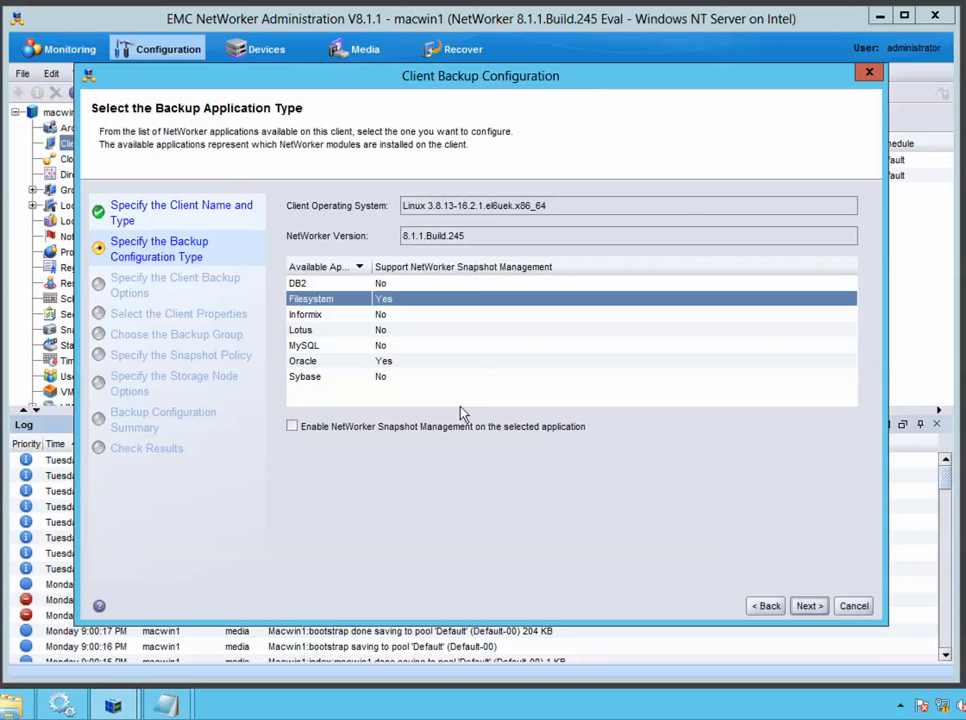
Choose Oracle from the available applications and continue to backup options
left_click(322, 362)
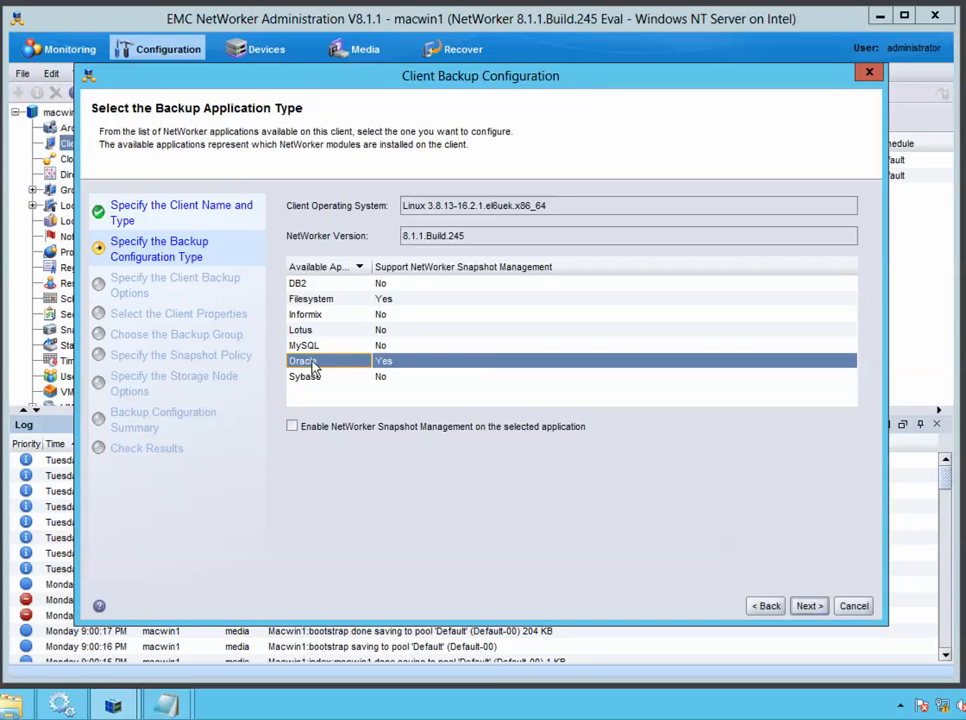
left_click(809, 606)
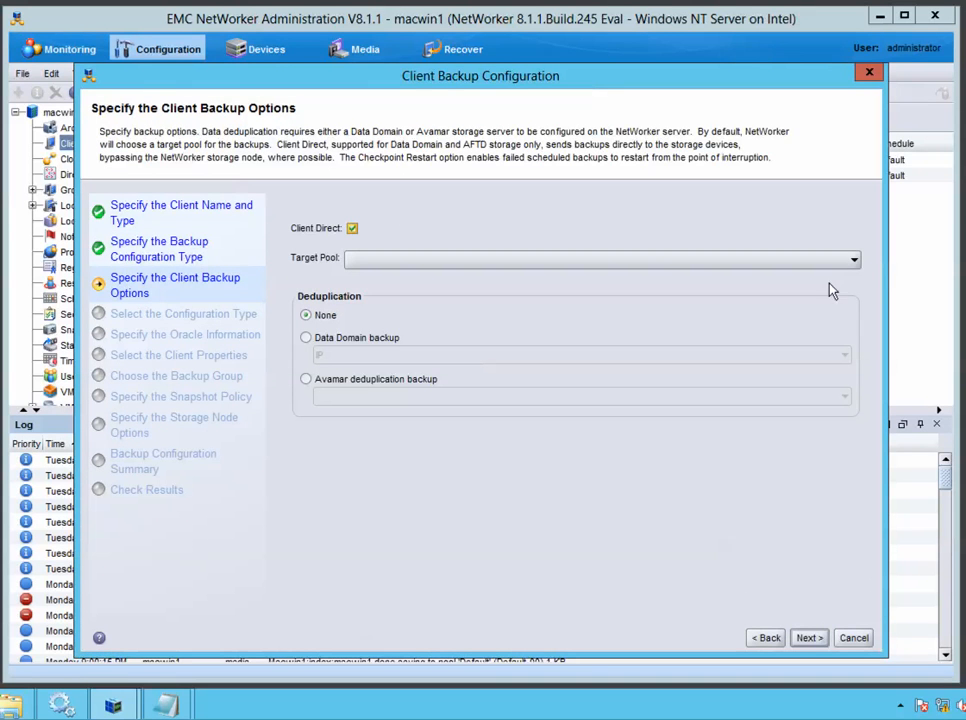
Set the target pool to Oracle and deduplication to None, since no Avamar server is available
left_click(852, 259)
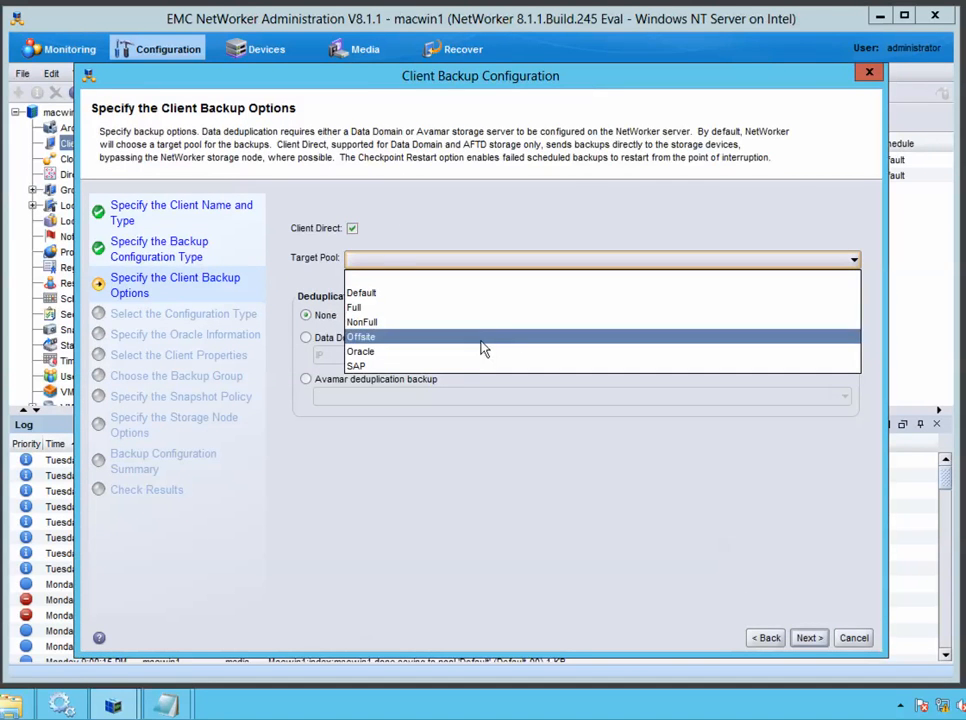
left_click(393, 352)
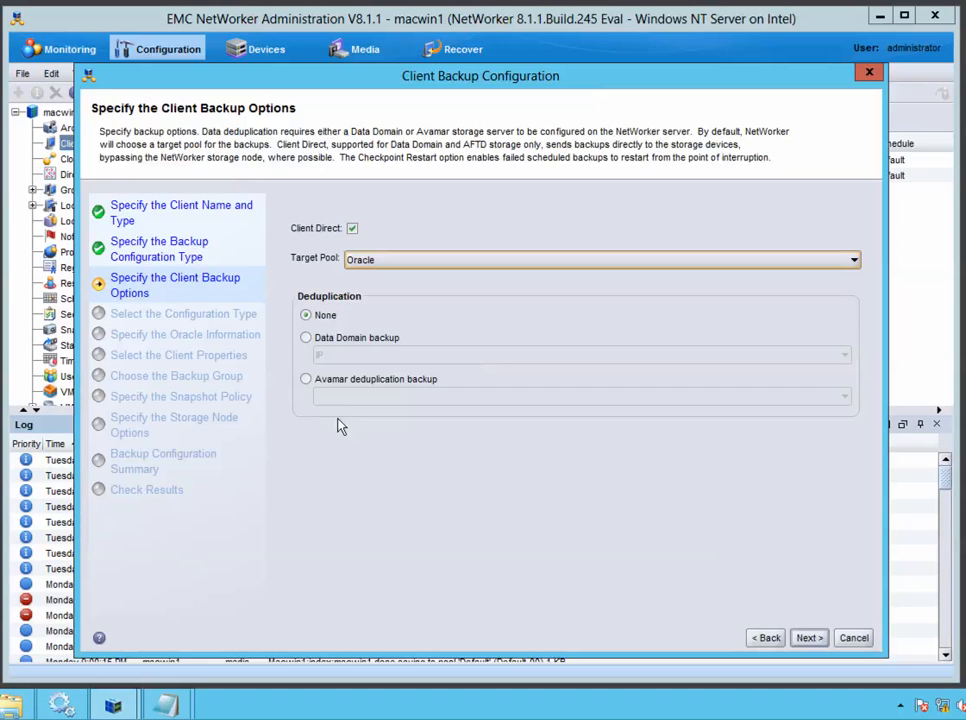
left_click(306, 380)
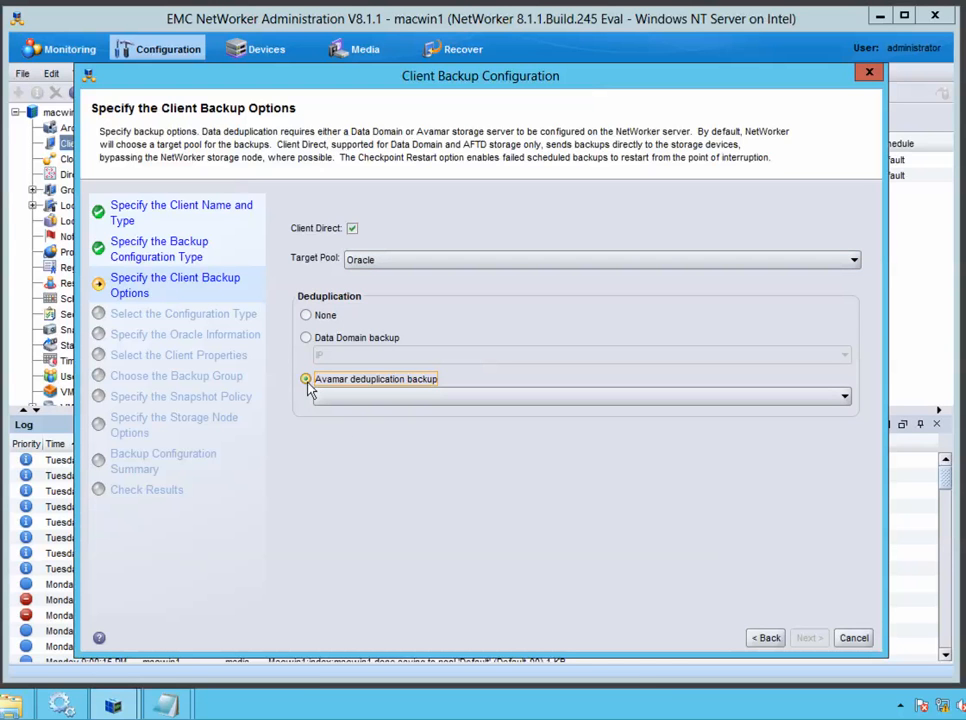
left_click(357, 397)
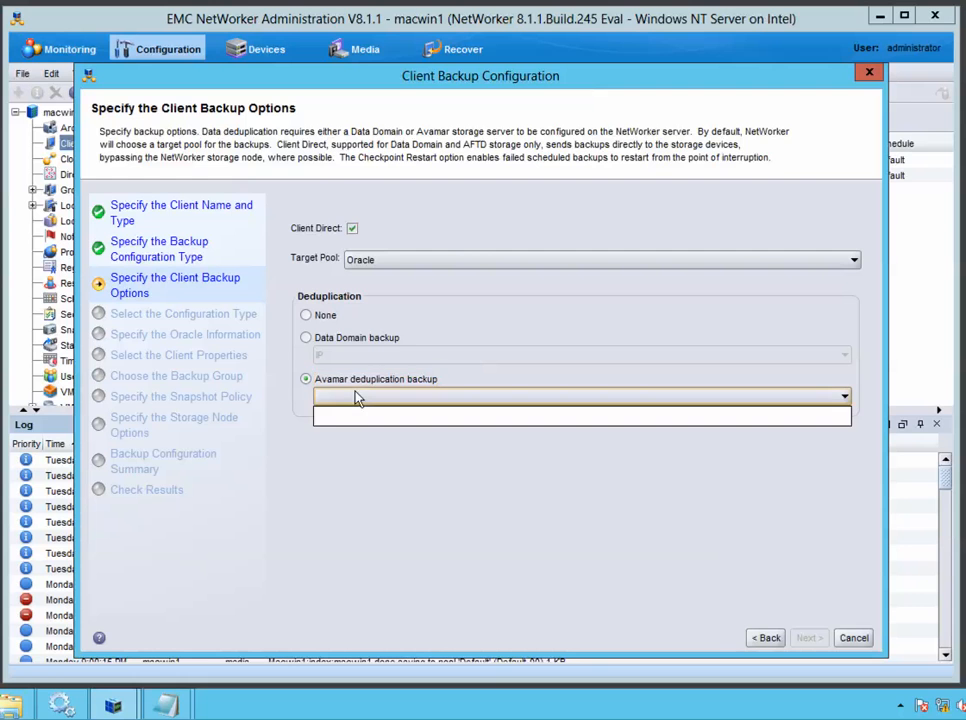
left_click(385, 428)
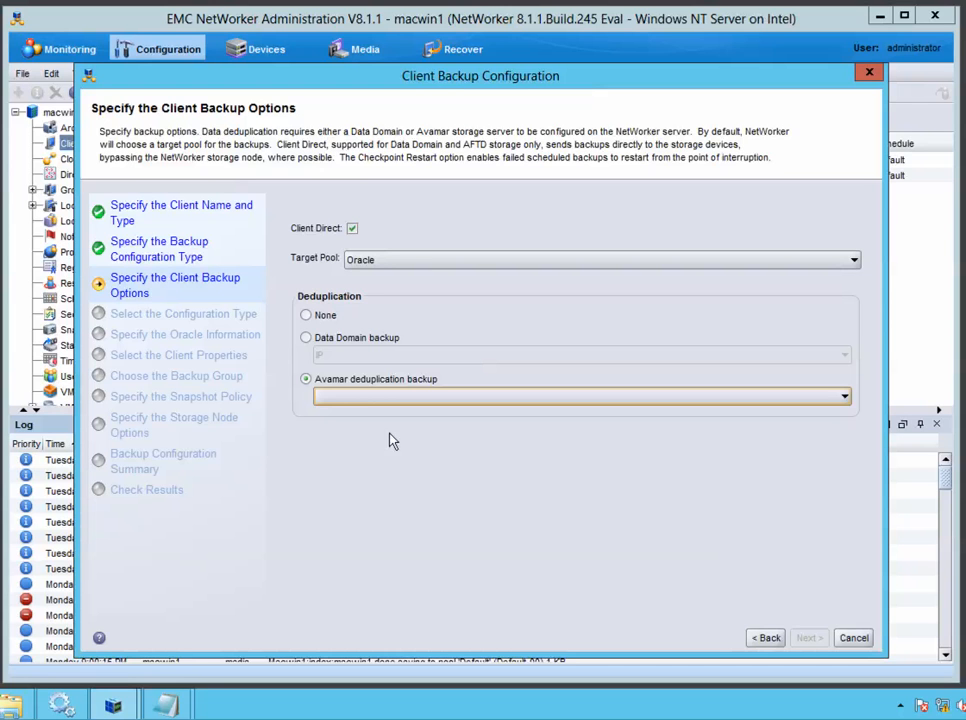
left_click(307, 315)
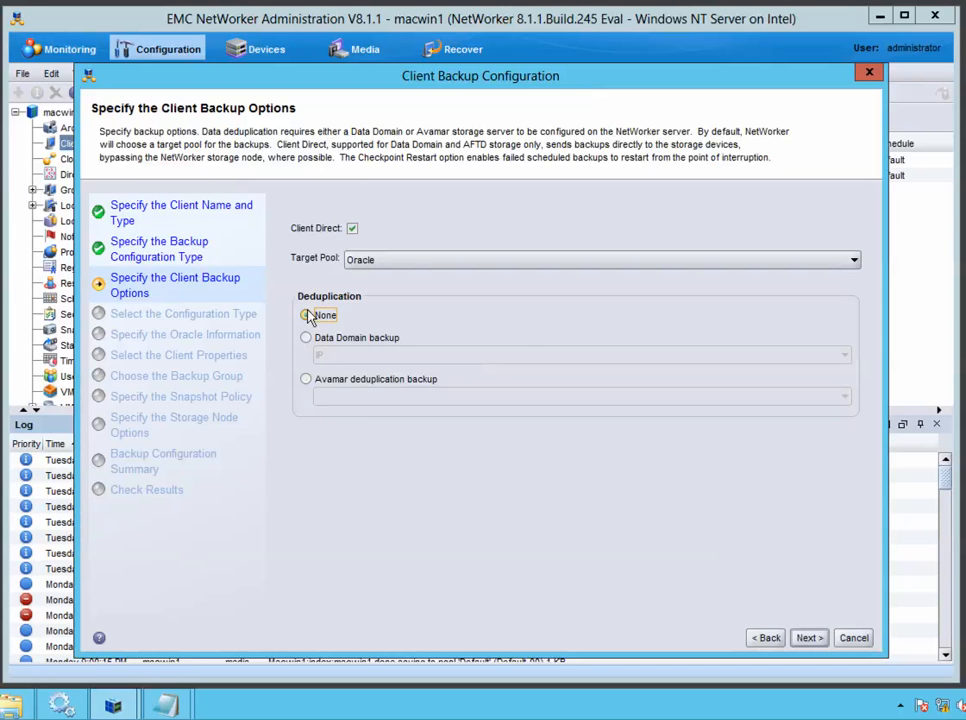
left_click(810, 639)
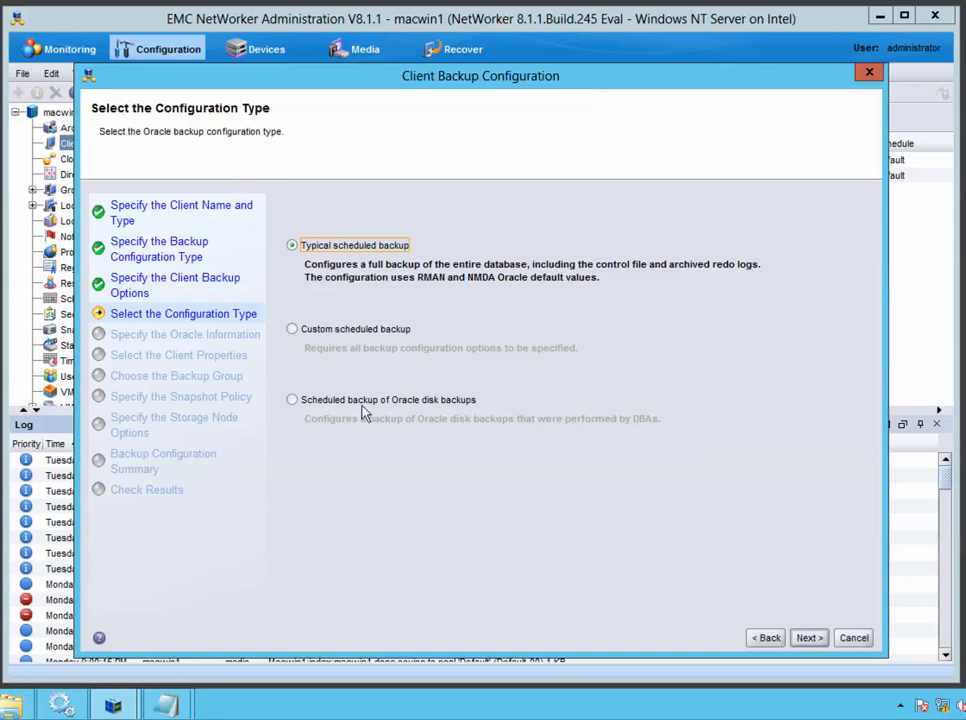
Select Custom scheduled backup as the Oracle configuration type and continue
left_click(292, 331)
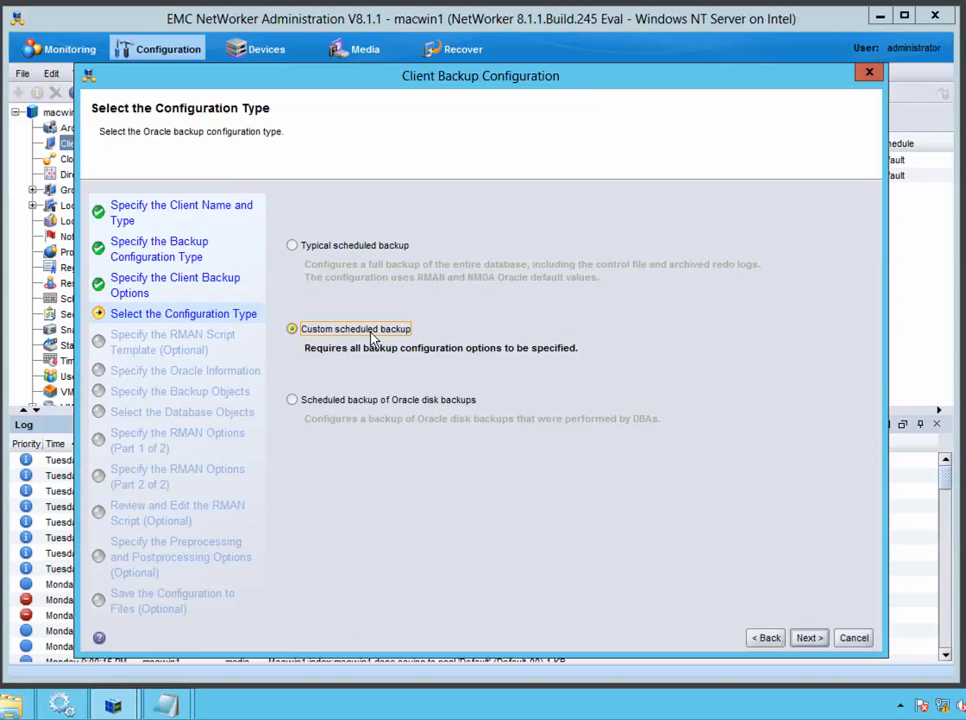
left_click(309, 250)
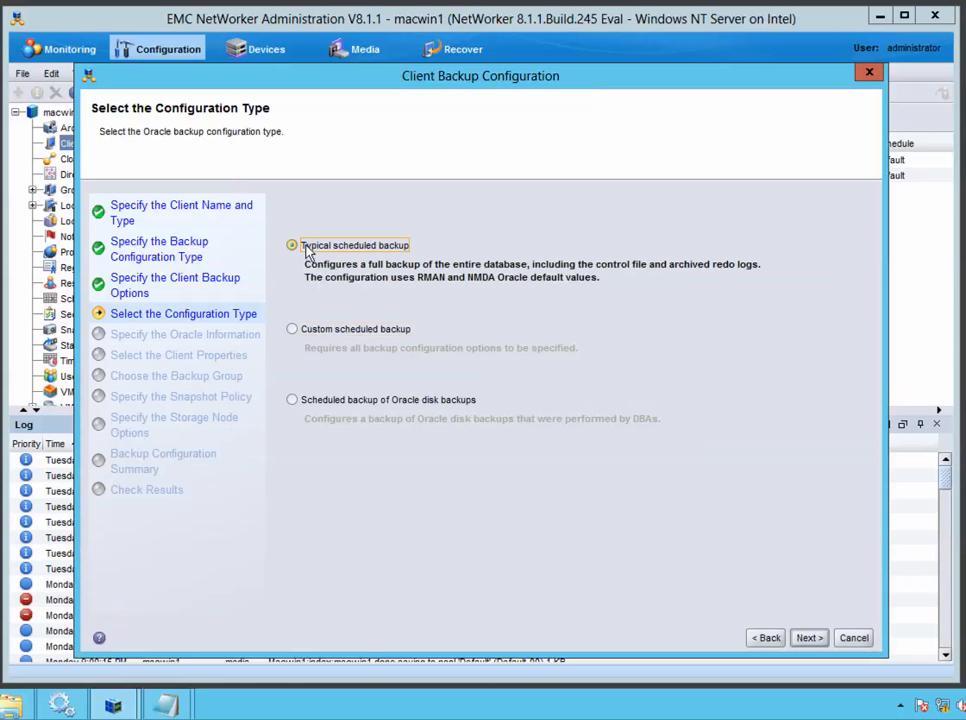
left_click(309, 332)
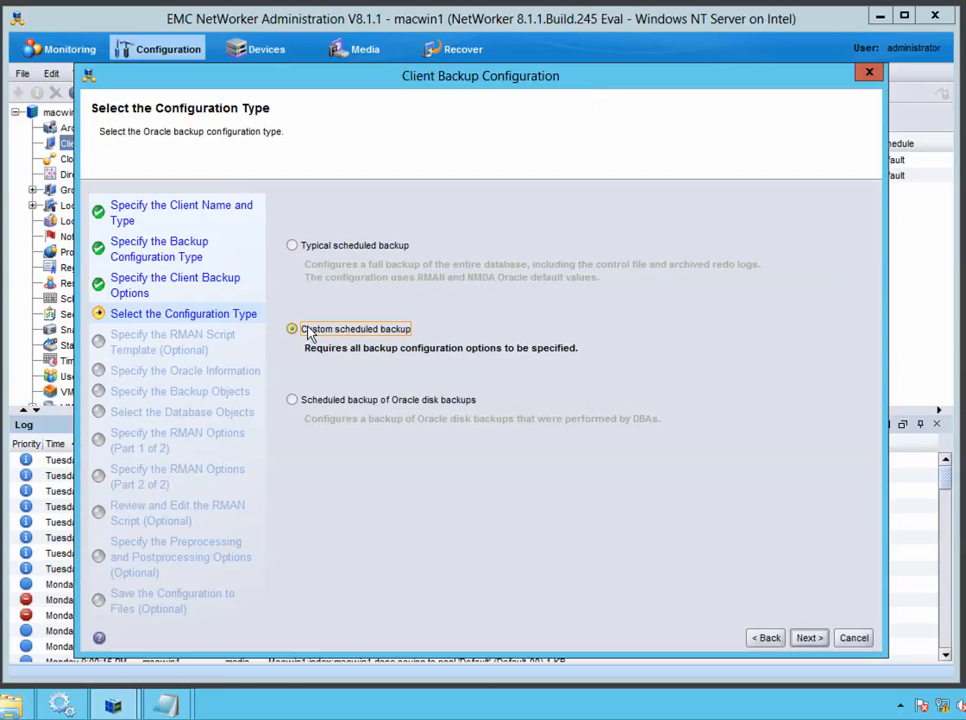
left_click(313, 246)
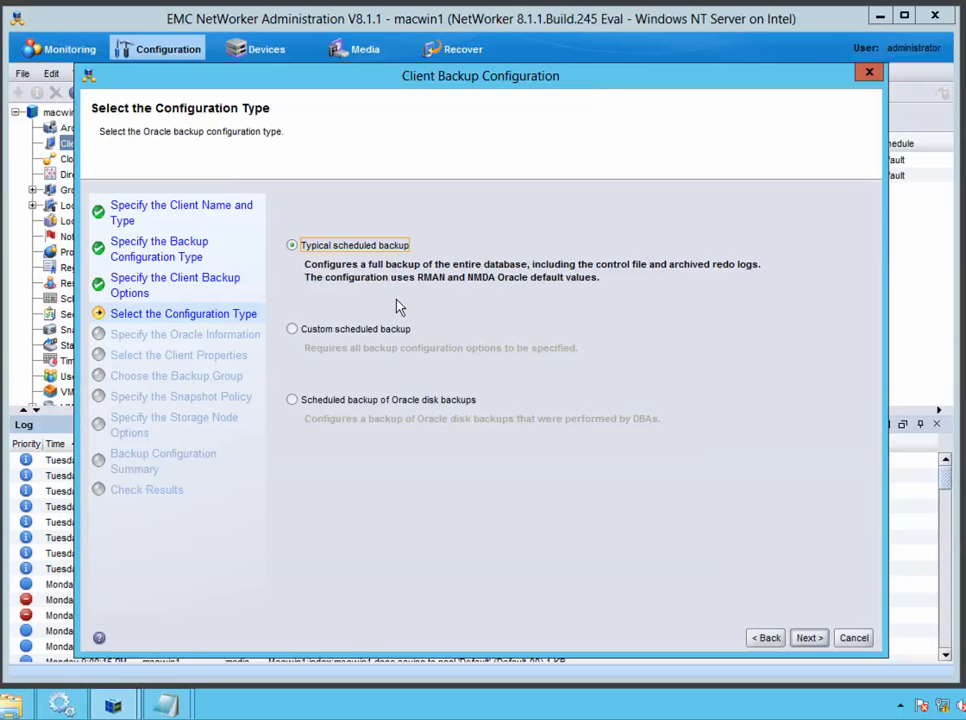
left_click(294, 329)
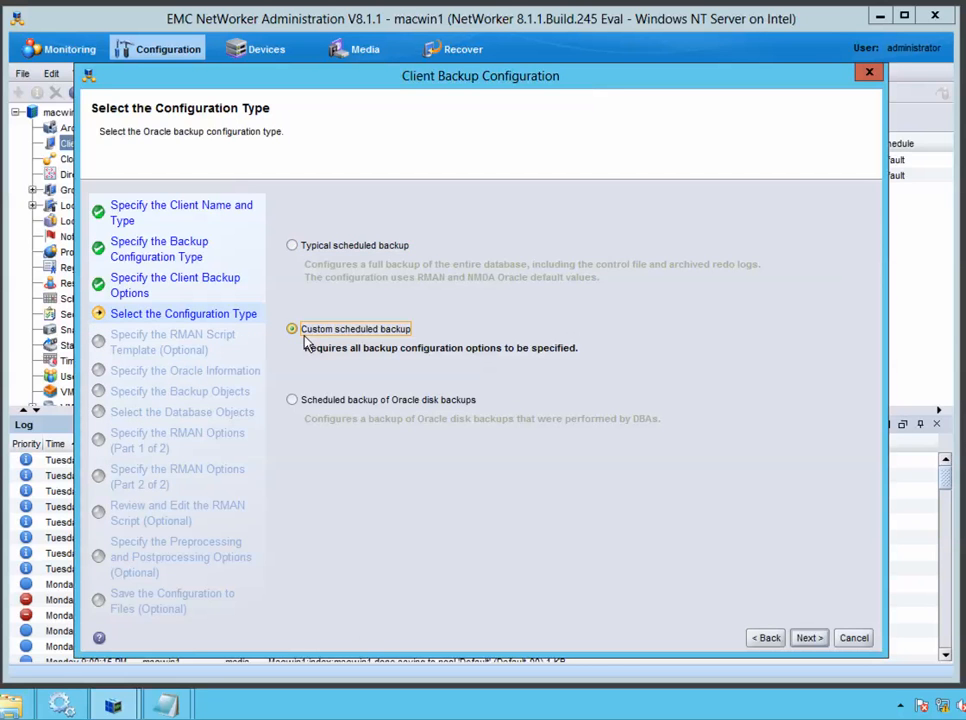
left_click(810, 639)
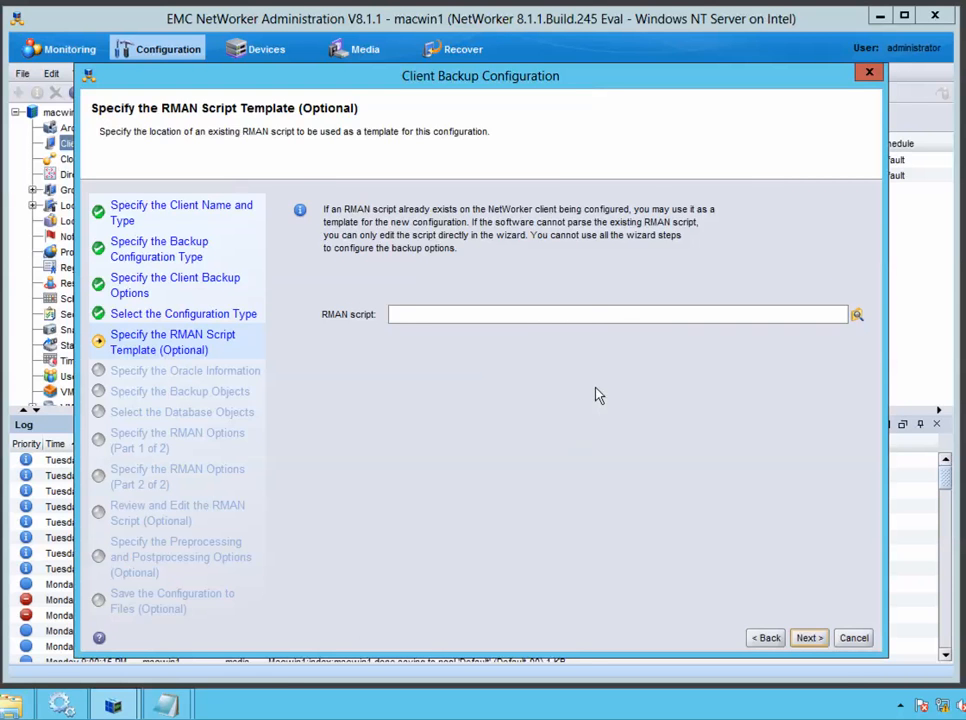
Skip the RMAN script template and keep ORACLE_HOME as /u01/app/oracle/product/12.1.0/dbhome_2
left_click(809, 637)
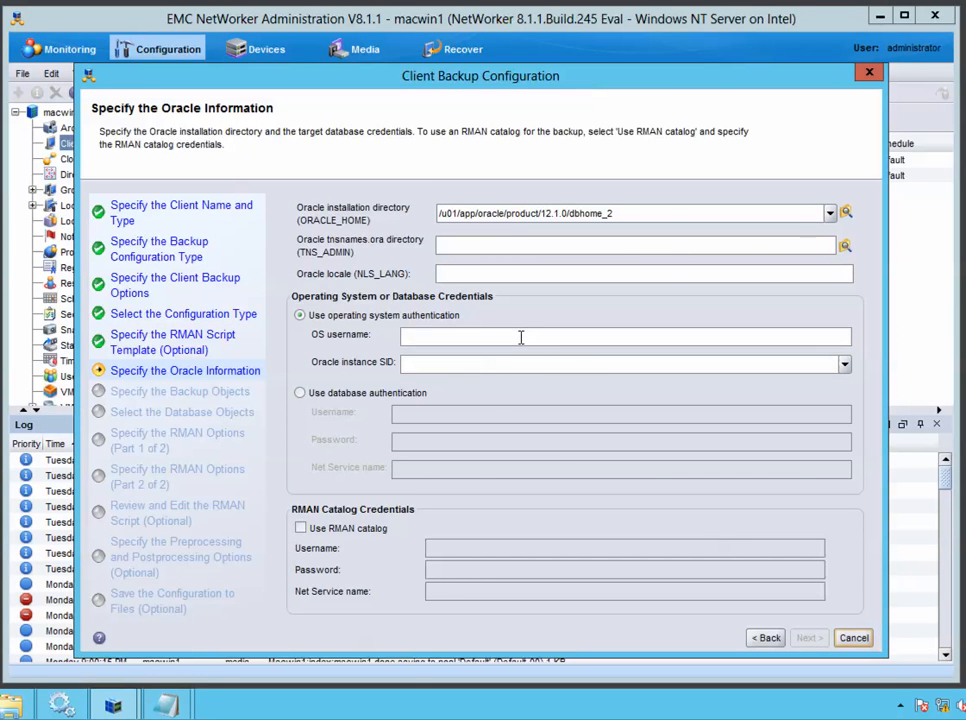
triple_click(643, 214)
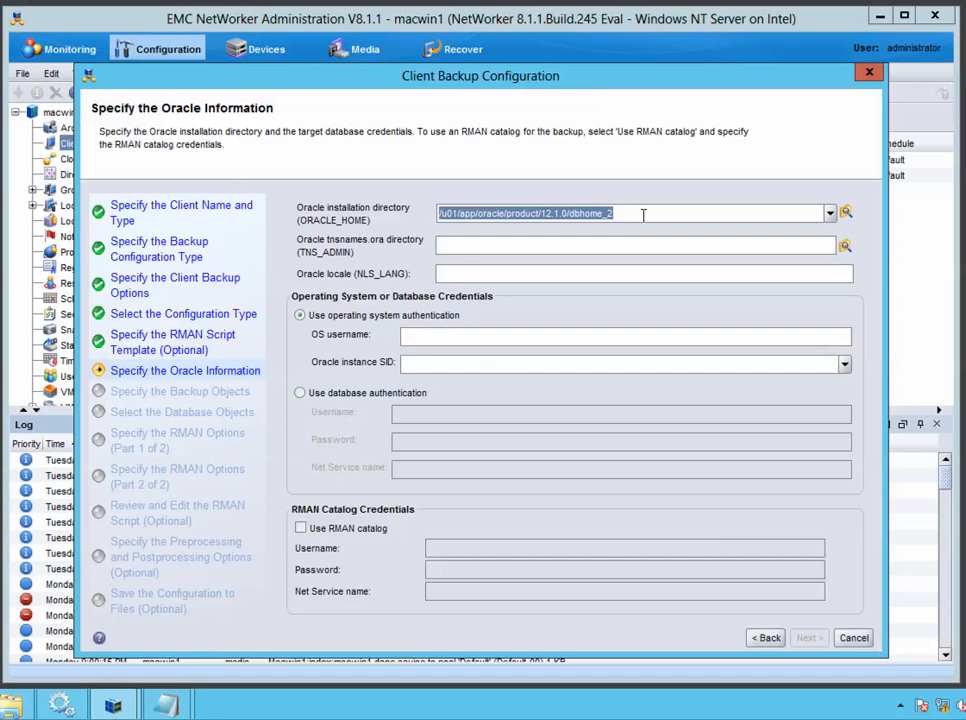
left_click(643, 214)
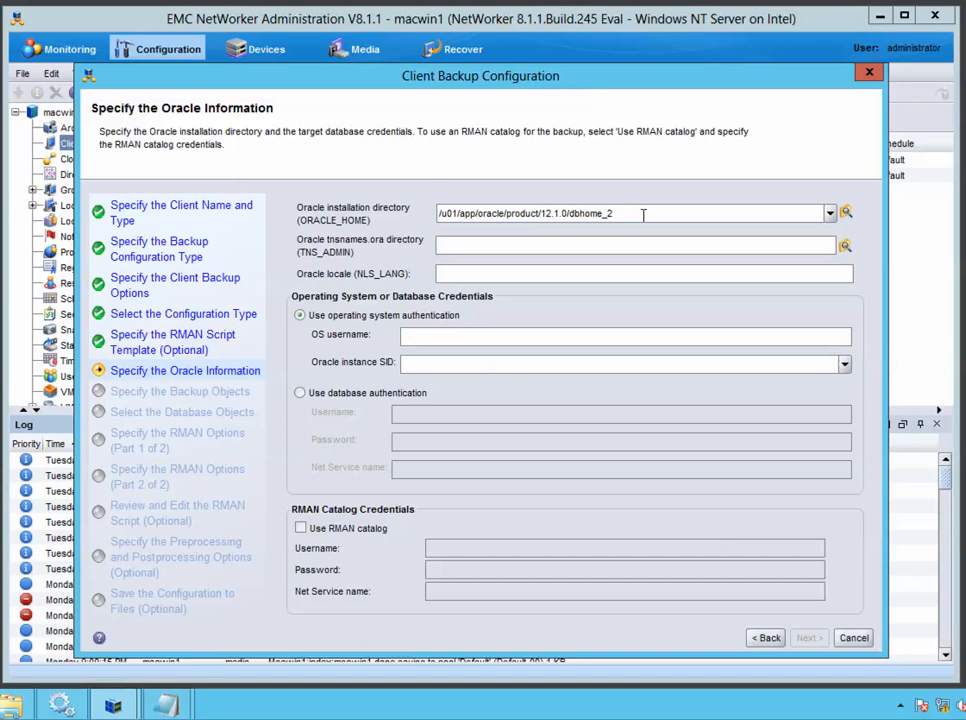
key("shift+Left")
type("2")
key("BackSpace")
type("2")
key("shift+Left")
left_click(485, 276)
left_click(488, 246)
Try operating system authentication with username oracle, then clear the entered values
left_click(302, 394)
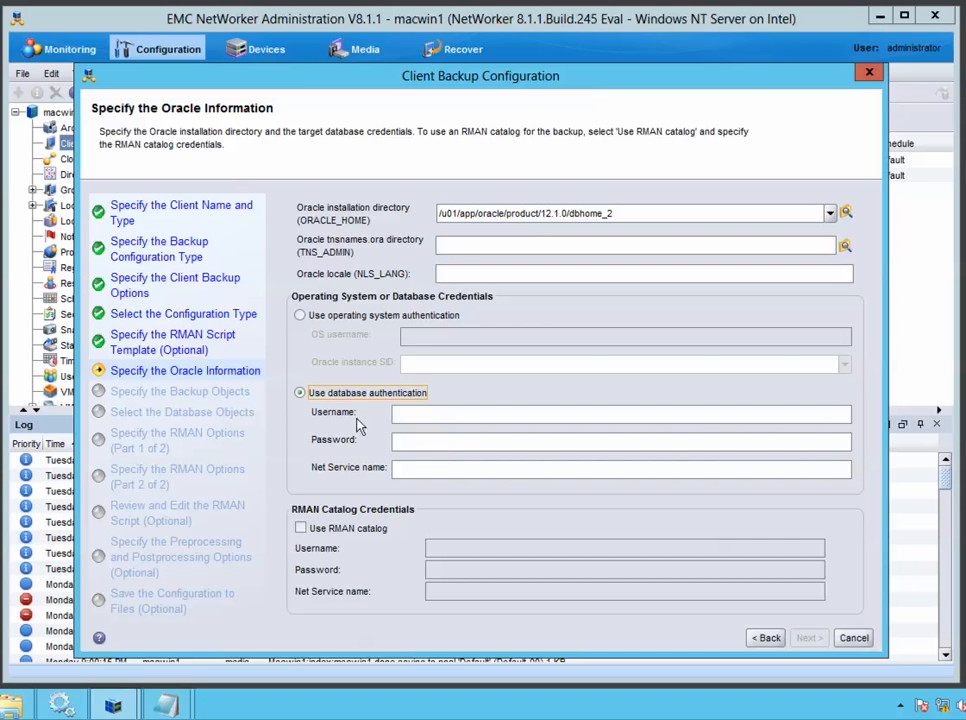
left_click(301, 315)
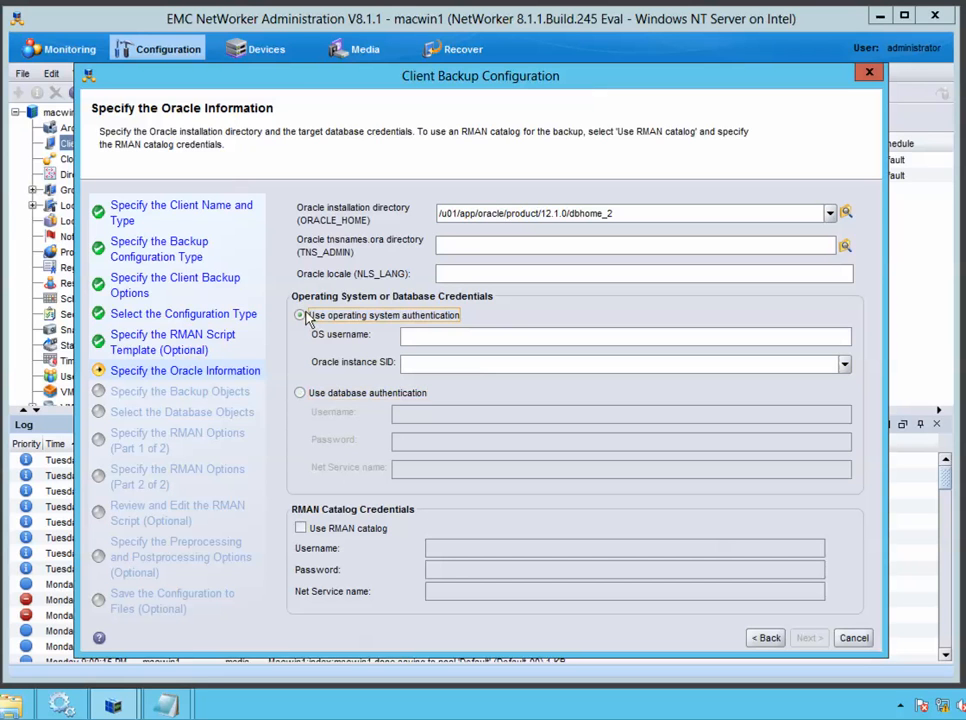
left_click(404, 338)
type("oracl")
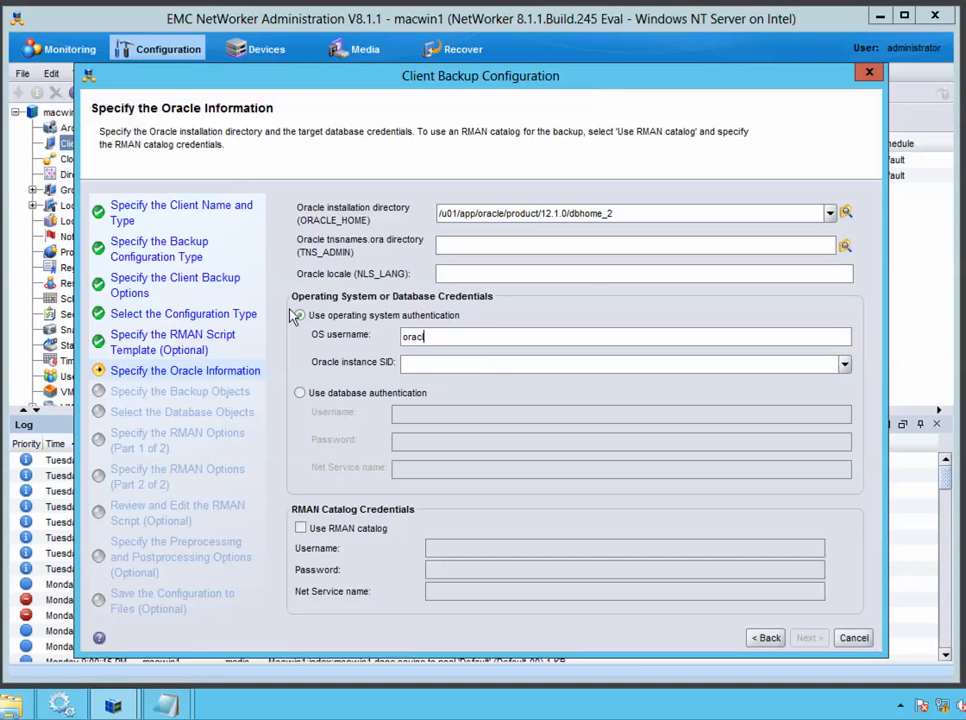
type("e")
left_click(461, 364)
type("orcl")
key("BackSpace")
key("BackSpace")
key("BackSpace")
key("BackSpace")
double_click(448, 338)
key("BackSpace")
Use database authentication as sys with the account password and net service orcl
left_click(299, 394)
left_click(427, 418)
type("sys")
key("Tab")
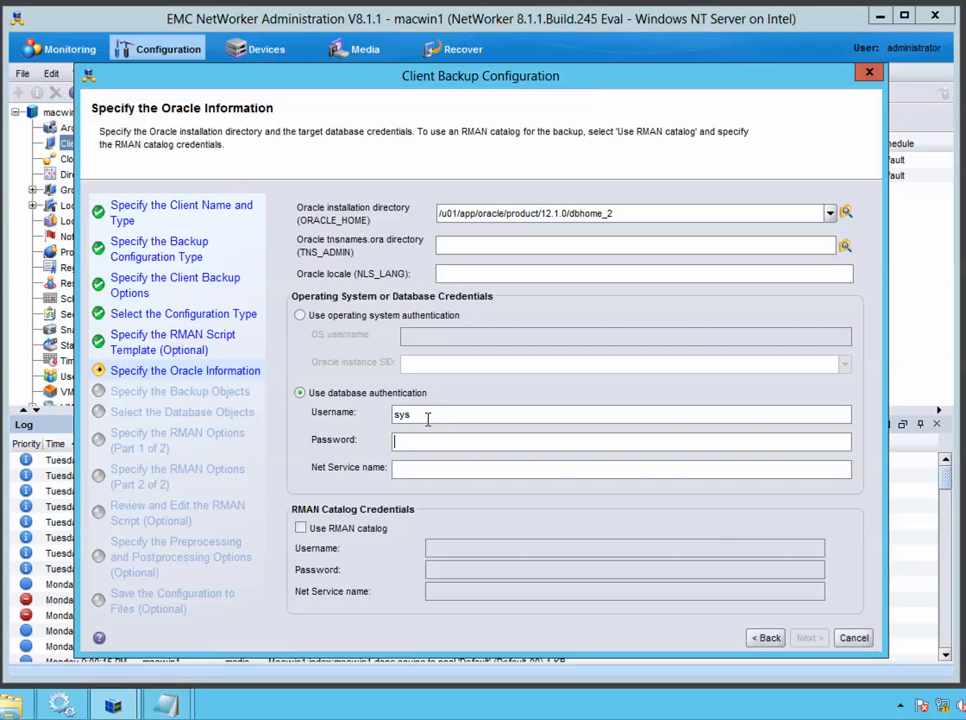
type("sys")
key("Tab")
type("orcl")
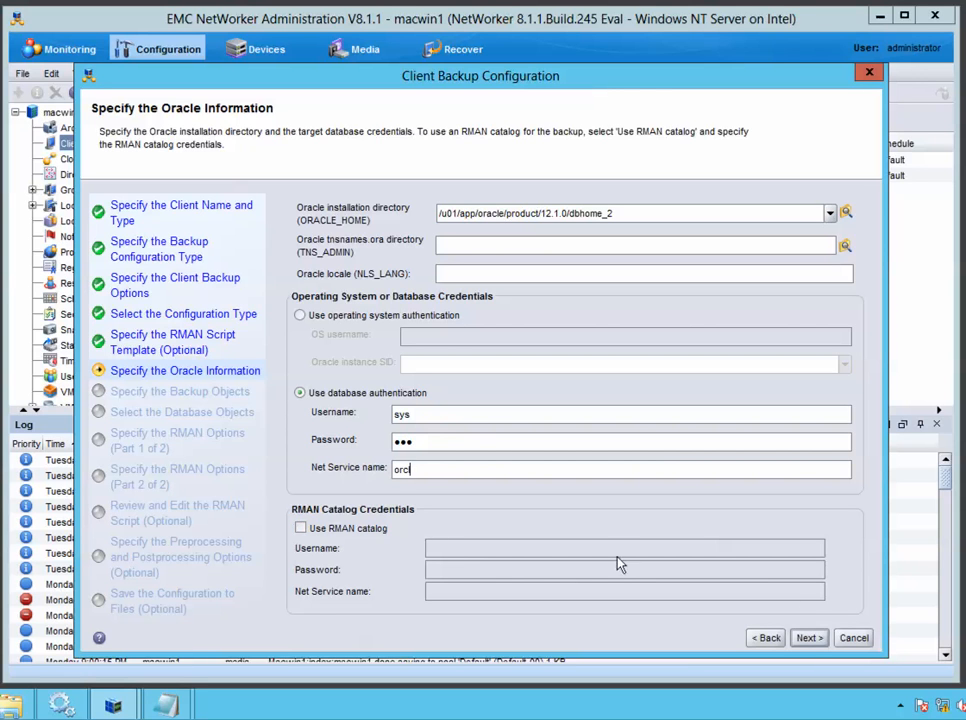
left_click(809, 638)
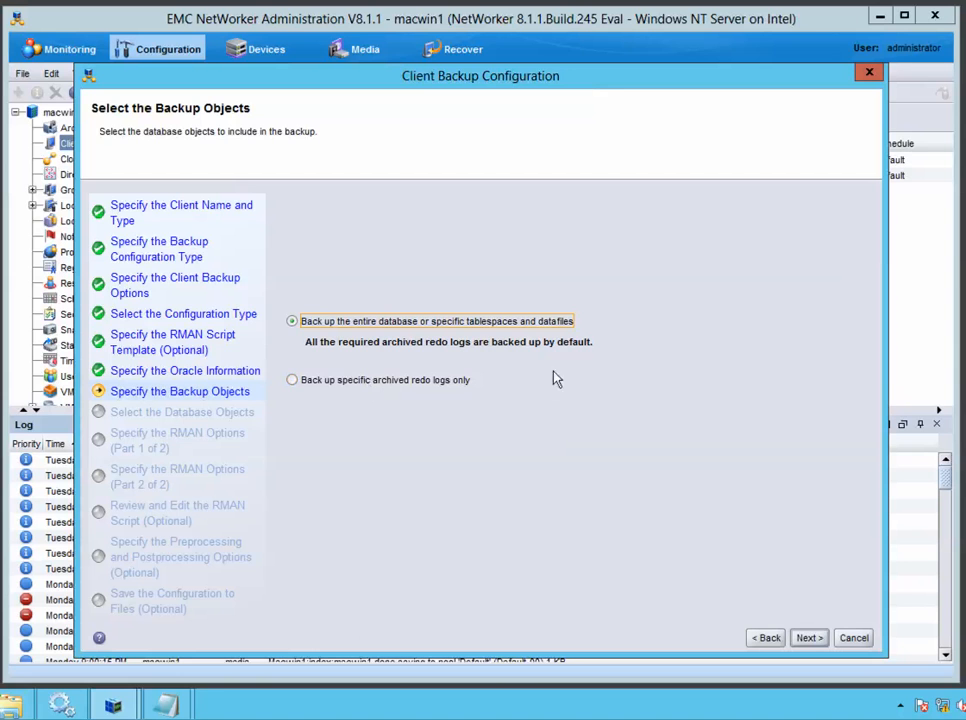
Keep the entire orcl database, confirming EXAMPLE and the other tablespaces are all ticked
left_click(808, 639)
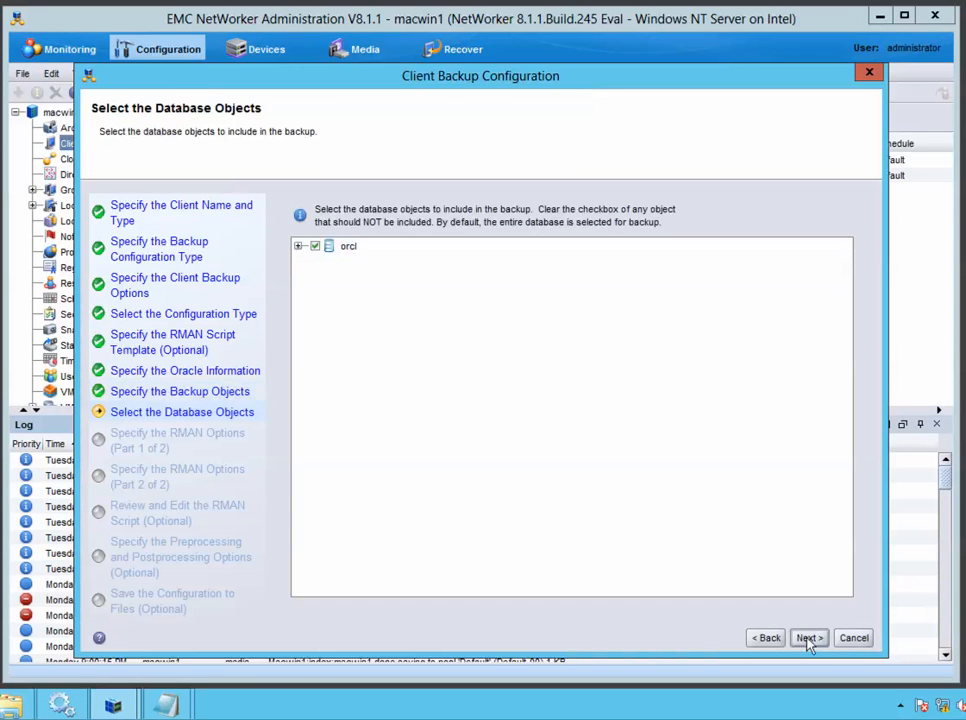
left_click(298, 246)
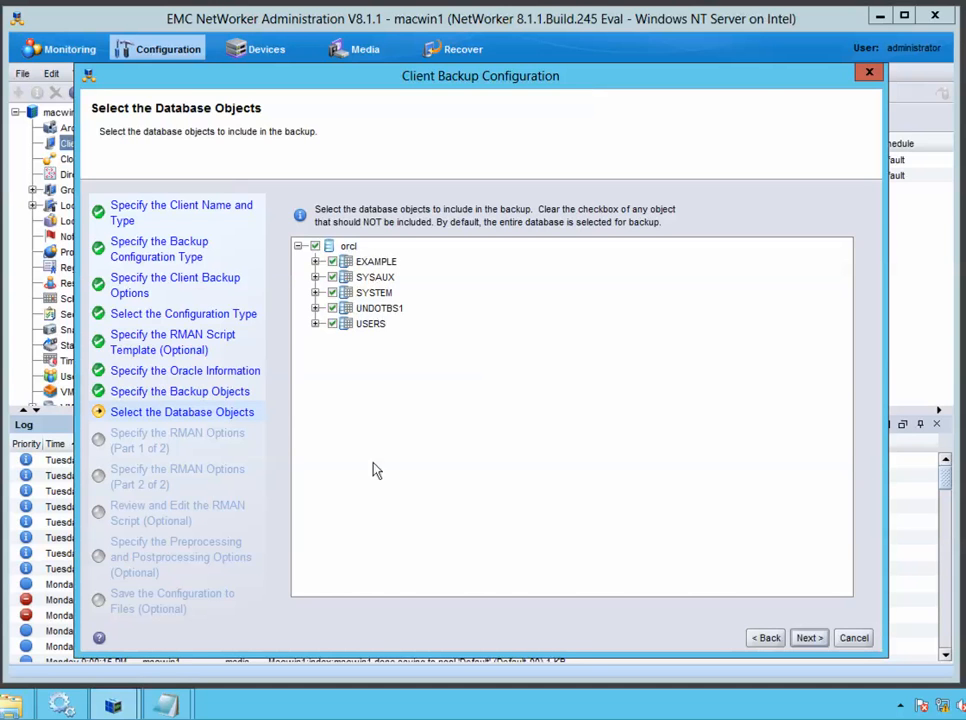
left_click(321, 265)
left_click(316, 262)
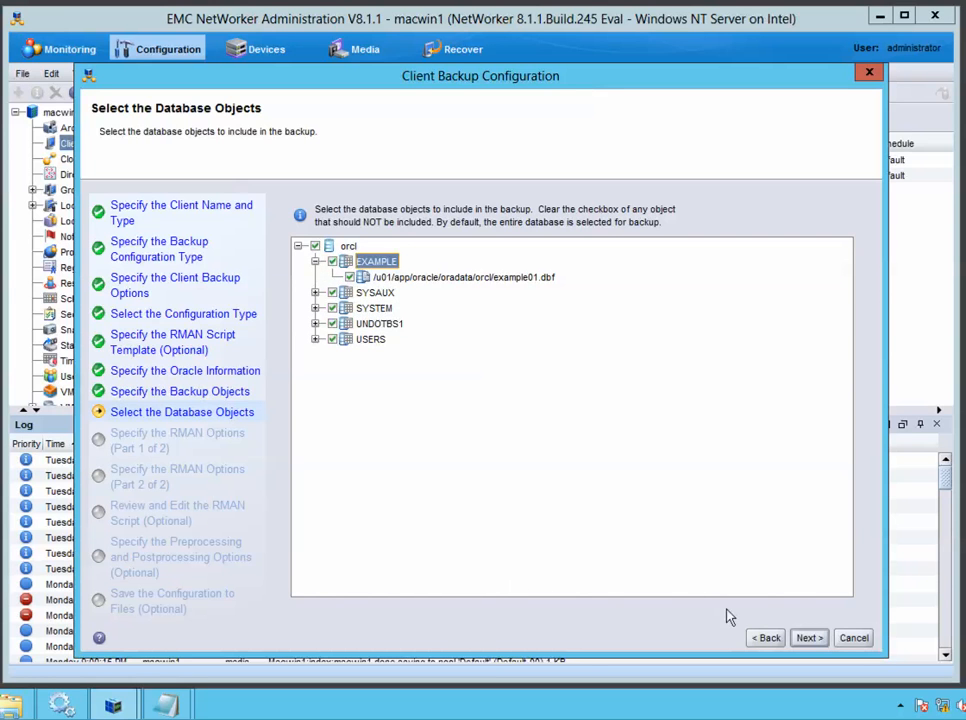
left_click(810, 640)
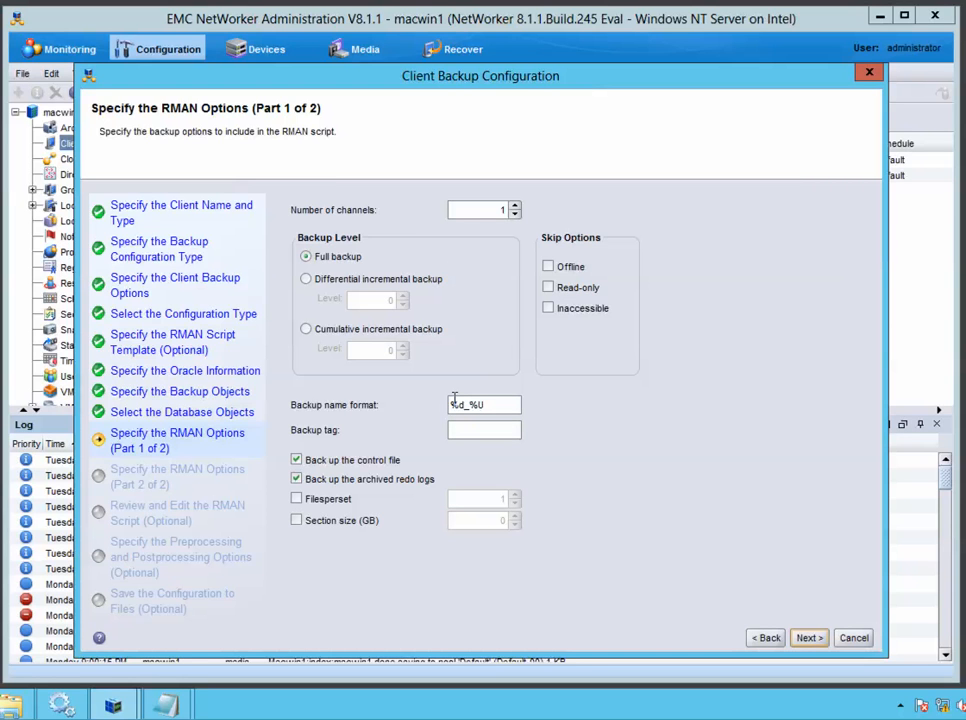
Set 4 channels and keep a full backup rather than differential incremental
left_click(515, 212)
key("BackSpace")
type("4")
left_click(305, 279)
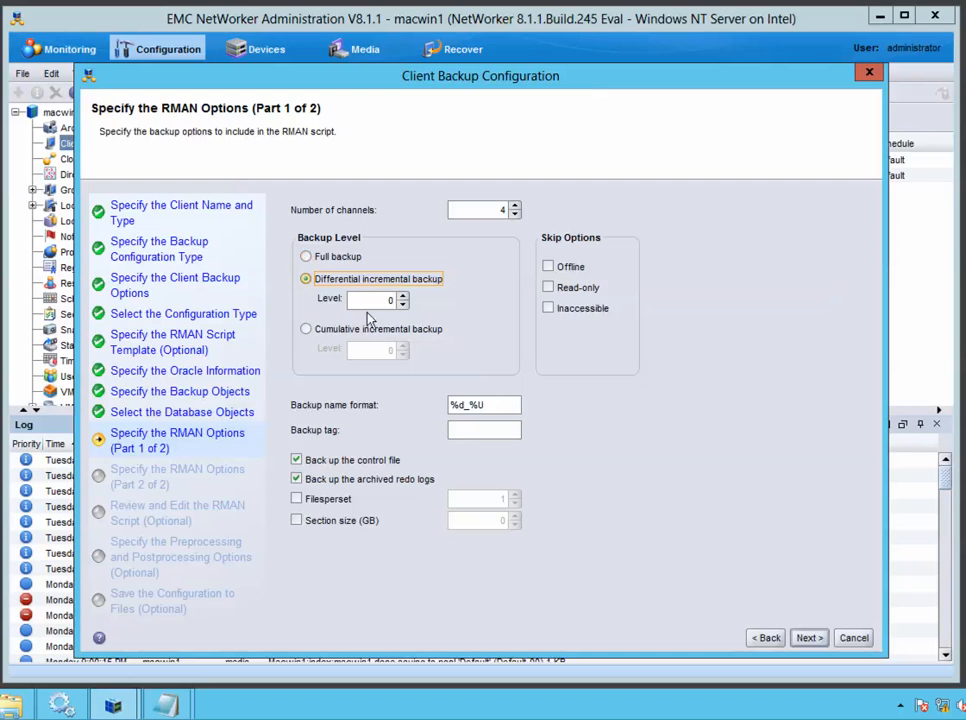
left_click(307, 258)
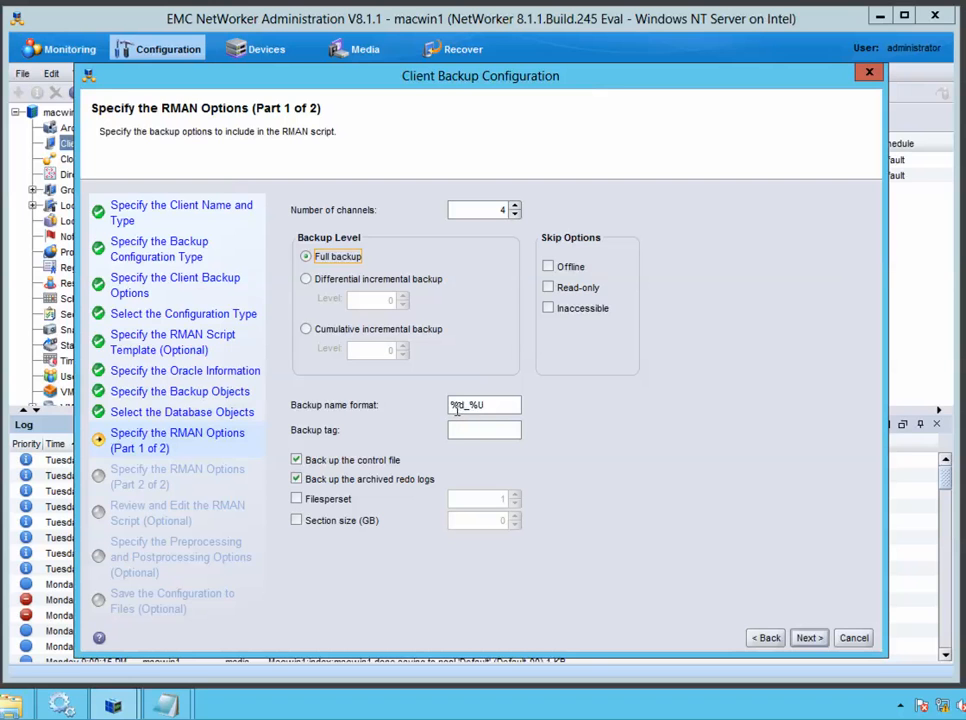
Prefix the backup name format with My_Backup_ and review the backup tag field
double_click(451, 405)
left_click(513, 410)
left_click_drag(496, 404, 464, 403)
left_click(453, 405)
type("My")
type("_Backup")
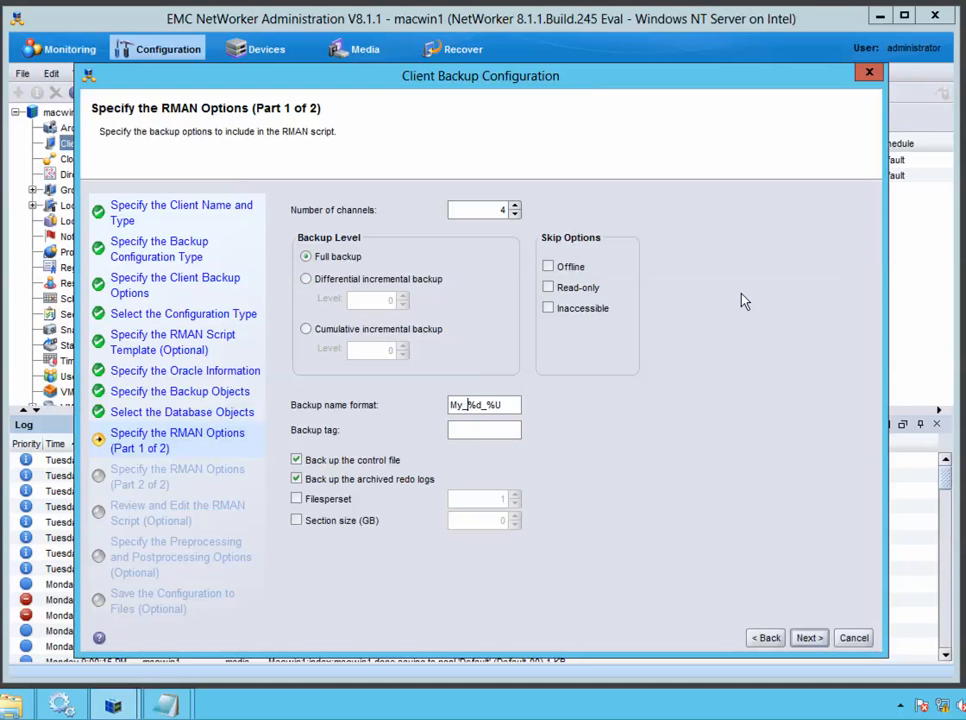
type("_")
key("Right")
key("Right")
key("Right")
key("Right")
key("Right")
left_click(474, 434)
left_click(296, 486)
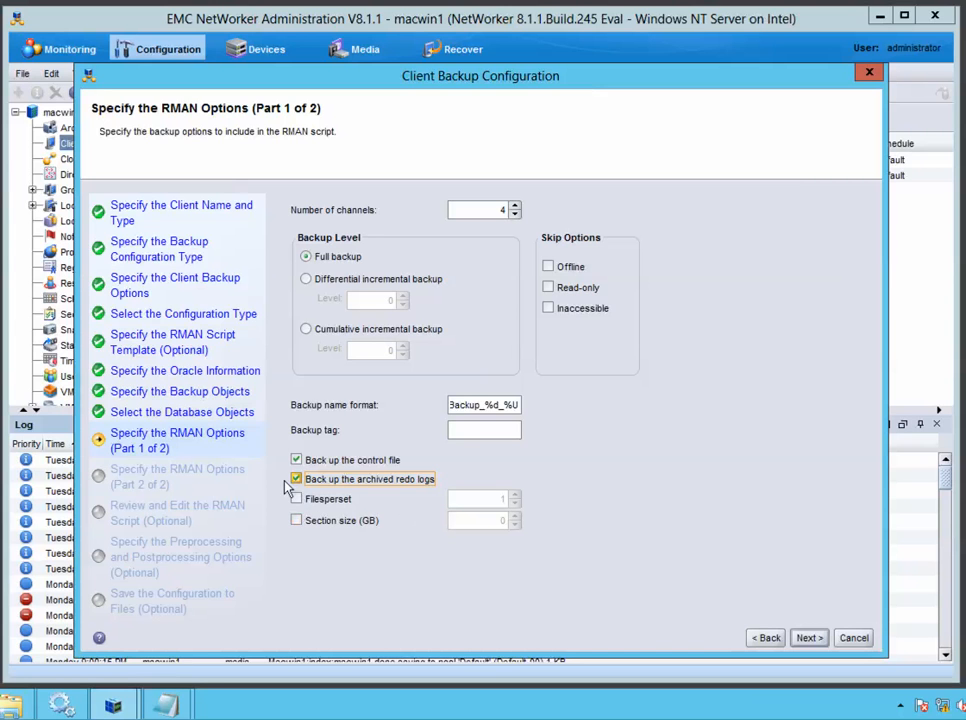
Enable Filesperset and set it to 5, then lower it to 2
left_click(296, 499)
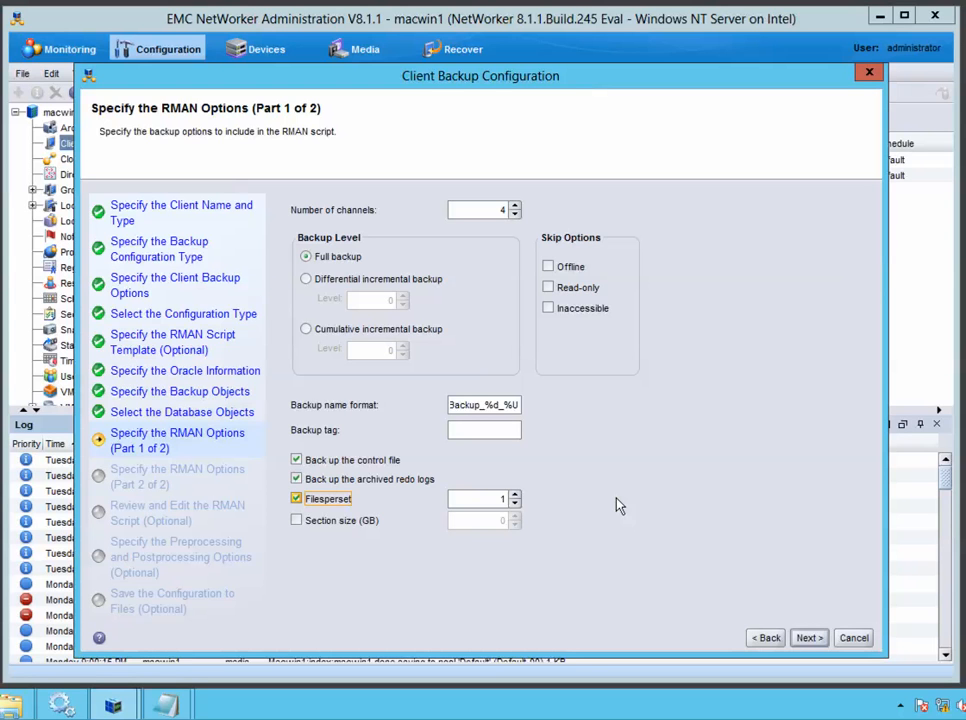
double_click(503, 499)
key("BackSpace")
type("5")
left_click(515, 503)
left_click(515, 503)
left_click(515, 503)
Add advanced option NSR_RMAN_ARGUMENTS with value msglog '/nsr/applogs/msglog' append to the table
left_click(821, 642)
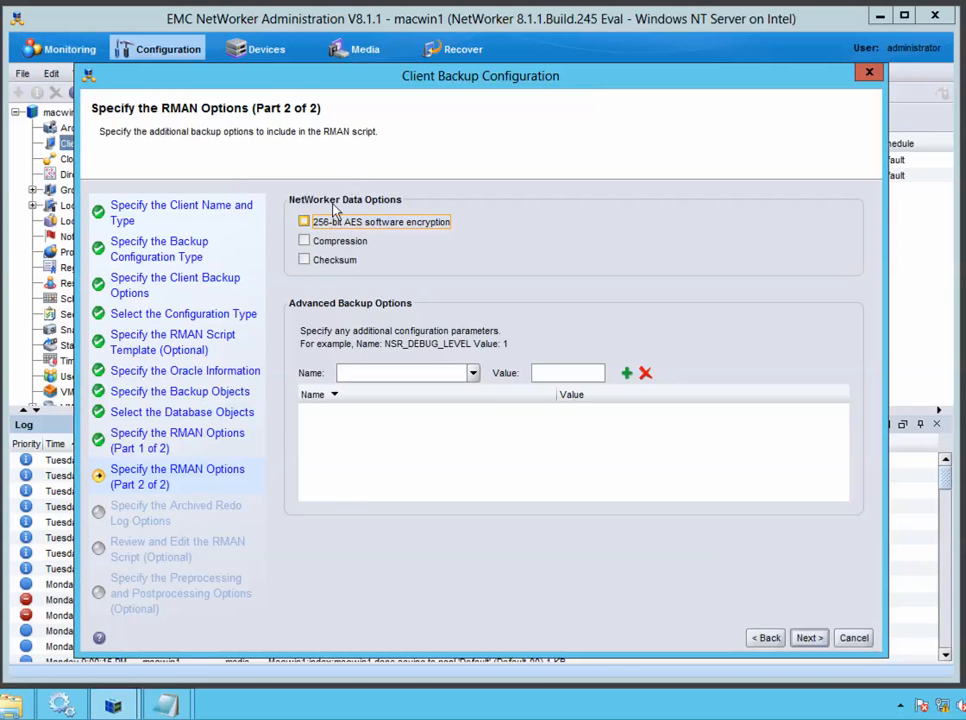
left_click(473, 374)
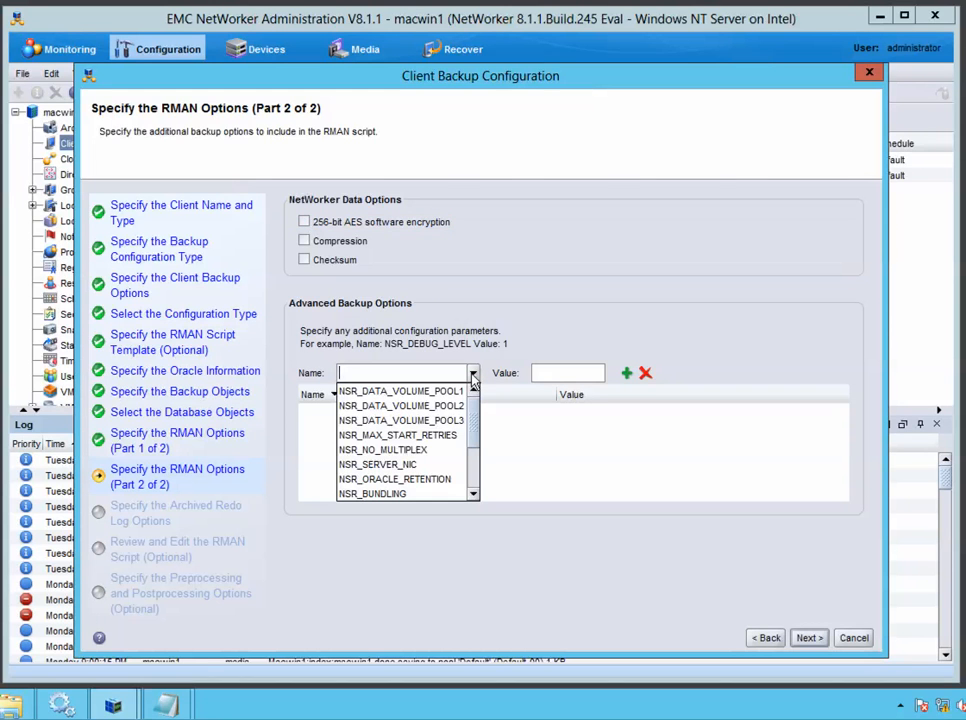
left_click_drag(477, 424, 472, 493)
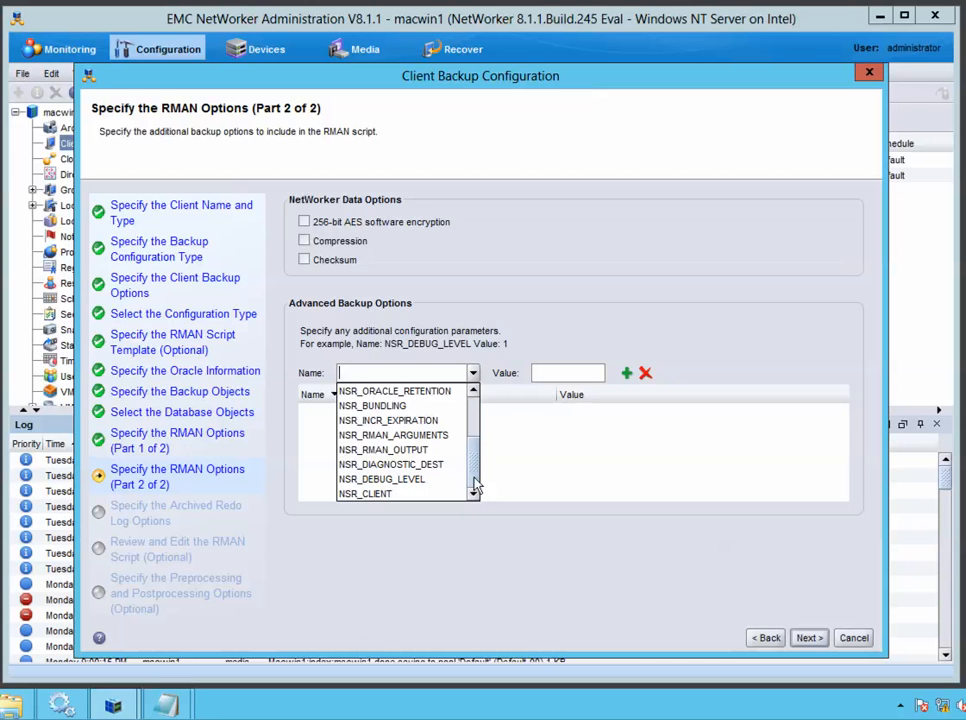
left_click_drag(477, 487, 476, 442)
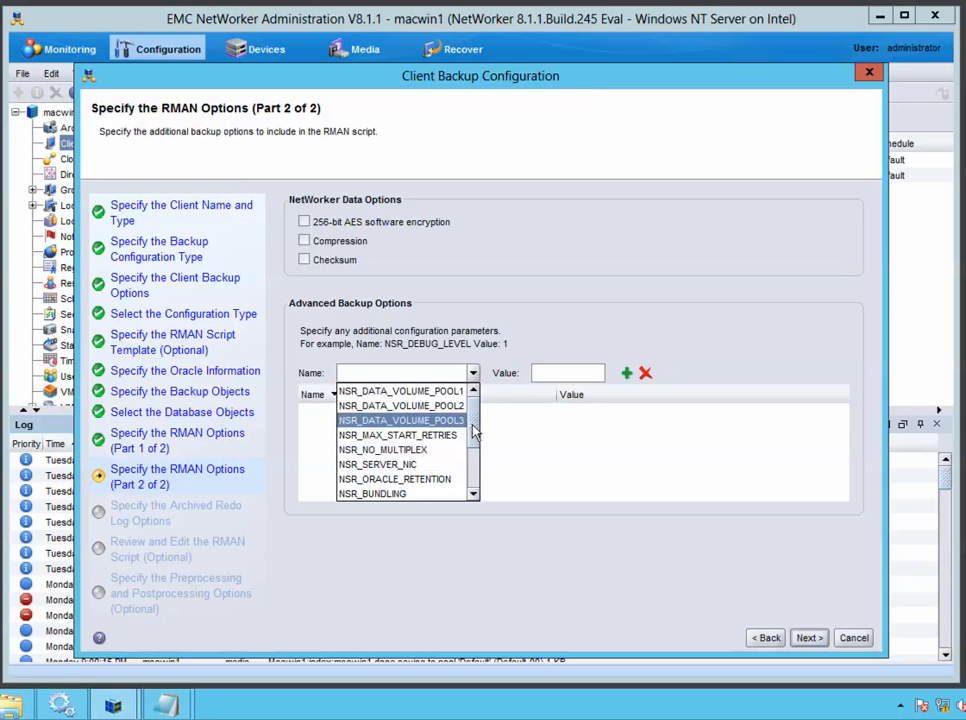
left_click_drag(476, 430, 476, 452)
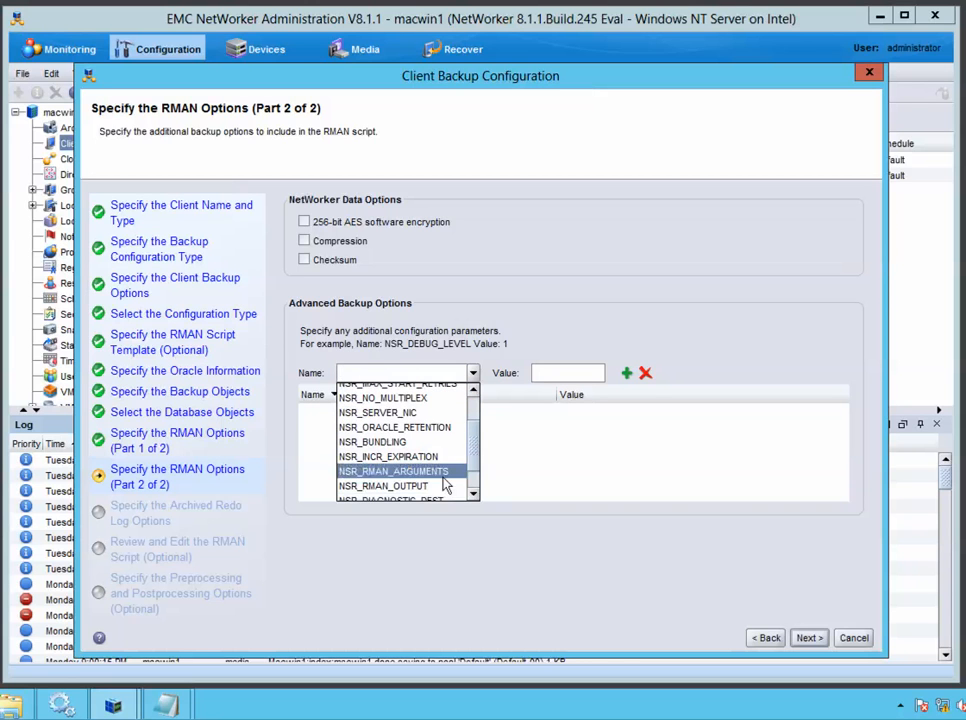
left_click(444, 477)
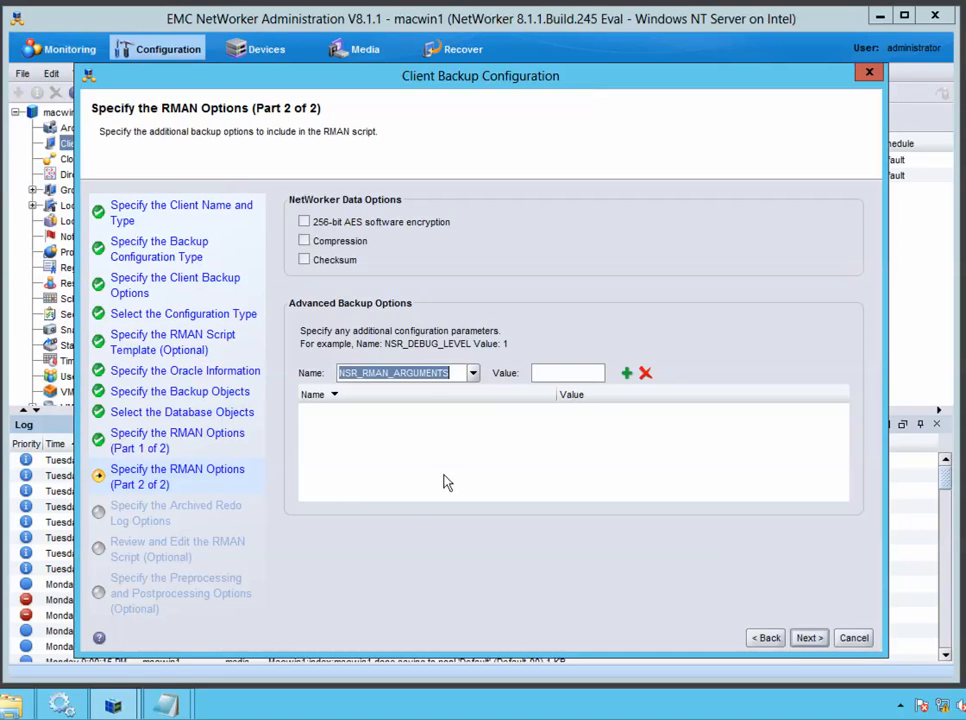
left_click(552, 370)
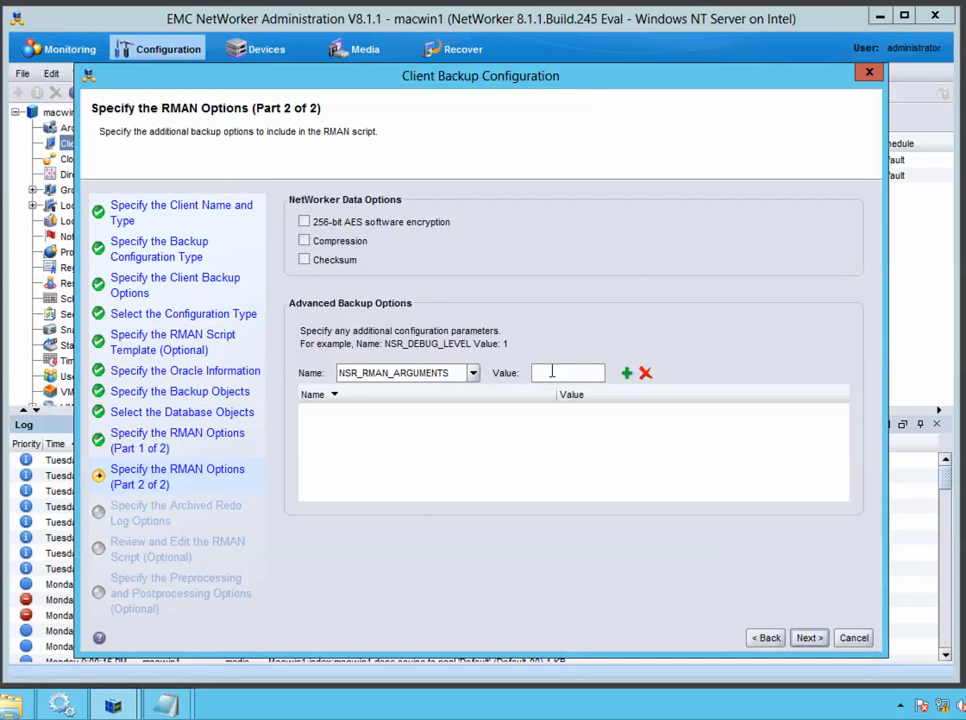
type("msglo")
type("g")
type("'/")
type("nsr/applogs/")
type("msglog")
type("' append")
left_click(627, 372)
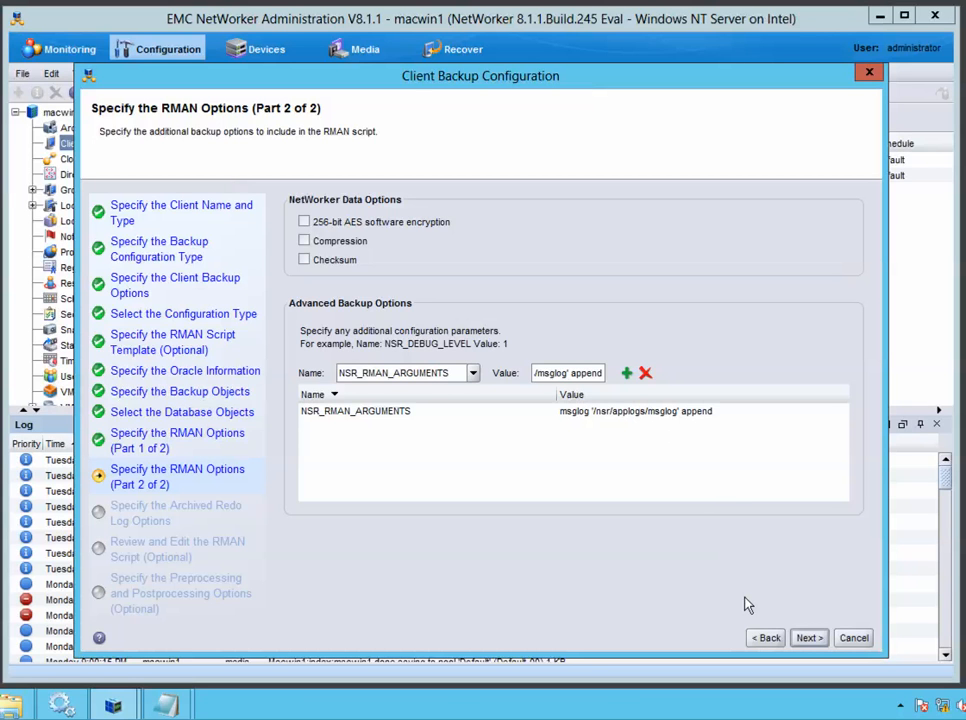
Delete archived redo logs after backup, only those older than 7 days
left_click(805, 638)
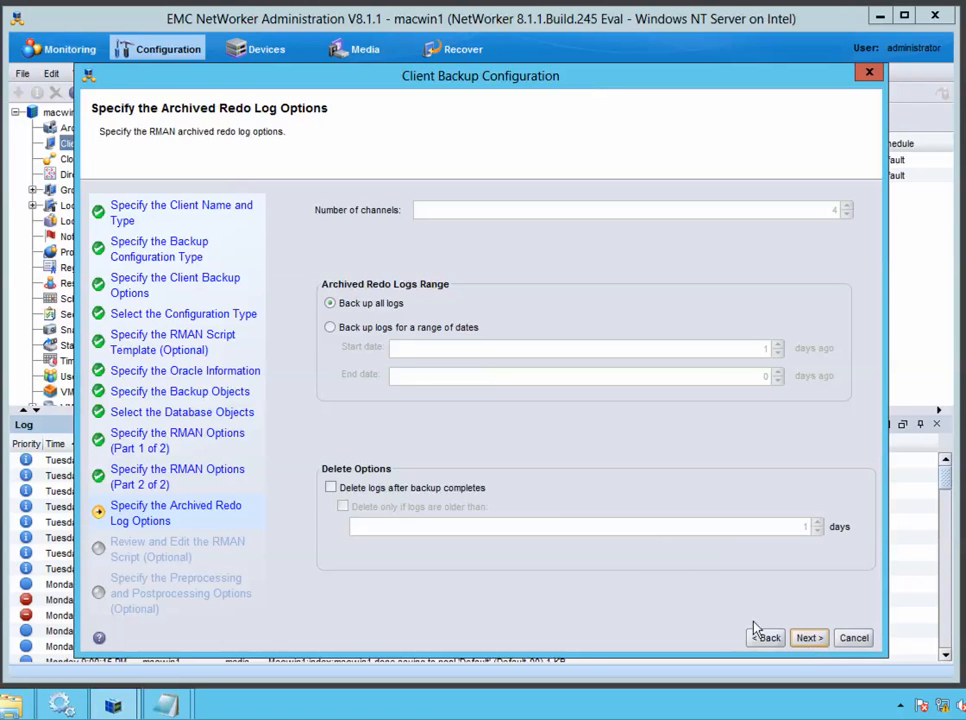
left_click(331, 488)
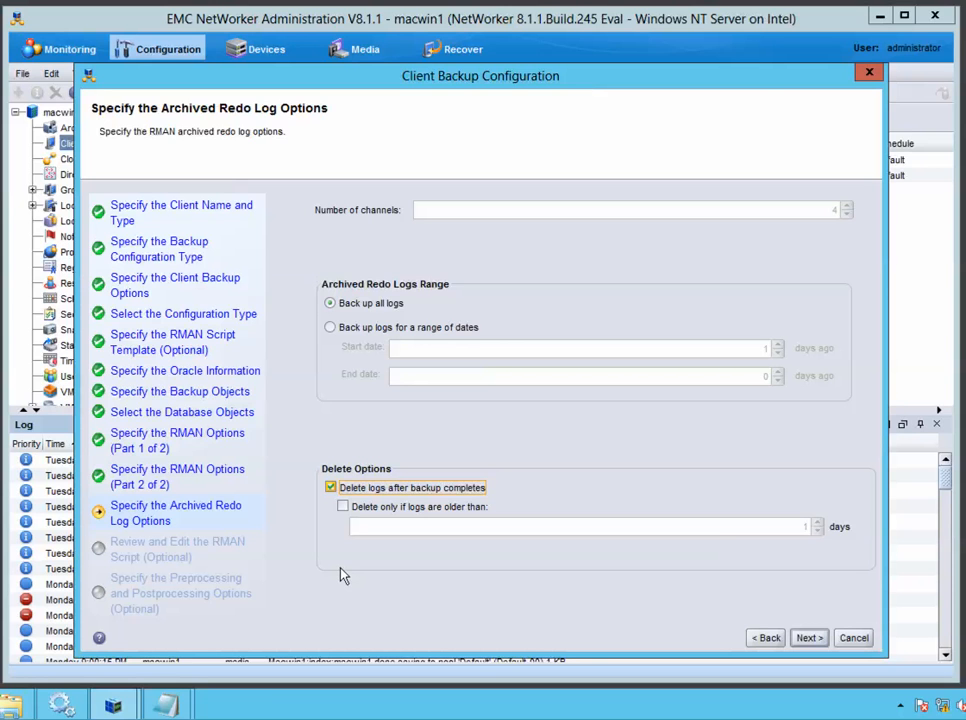
left_click(343, 507)
left_click(804, 527)
type("7")
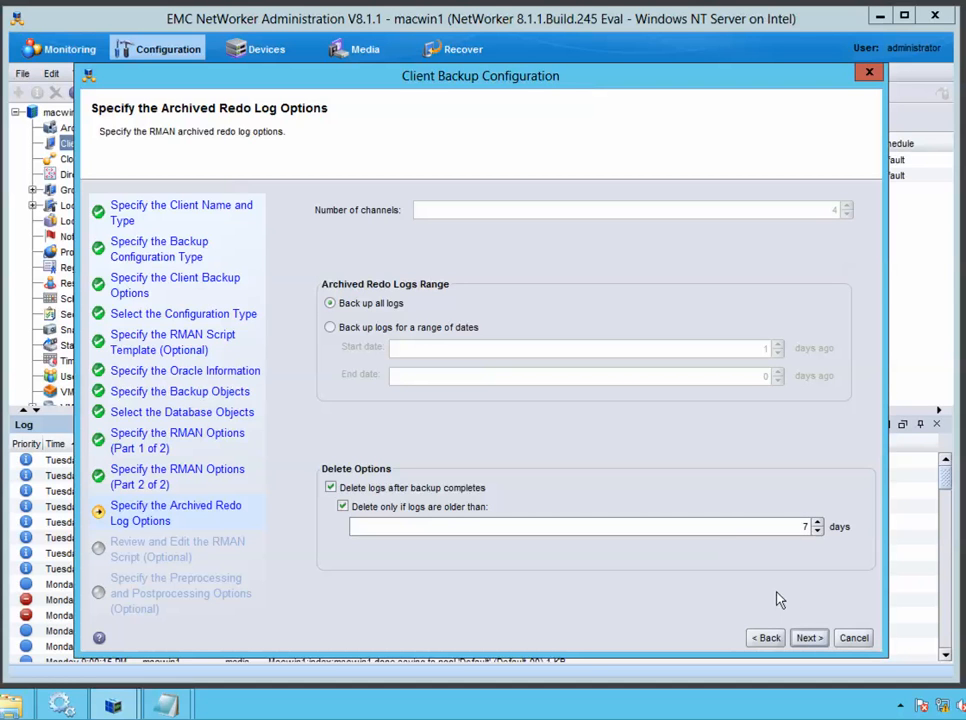
Review the generated RMAN script, leave it unedited, and advance to the pre/post-processing scripts page
left_click(810, 638)
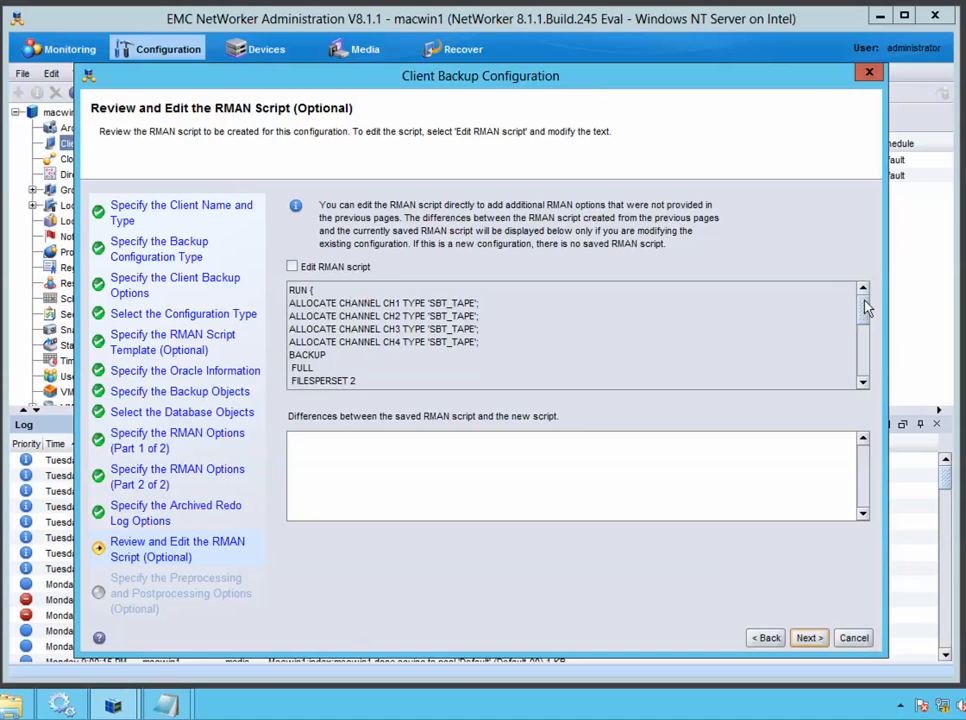
left_click_drag(866, 313, 868, 349)
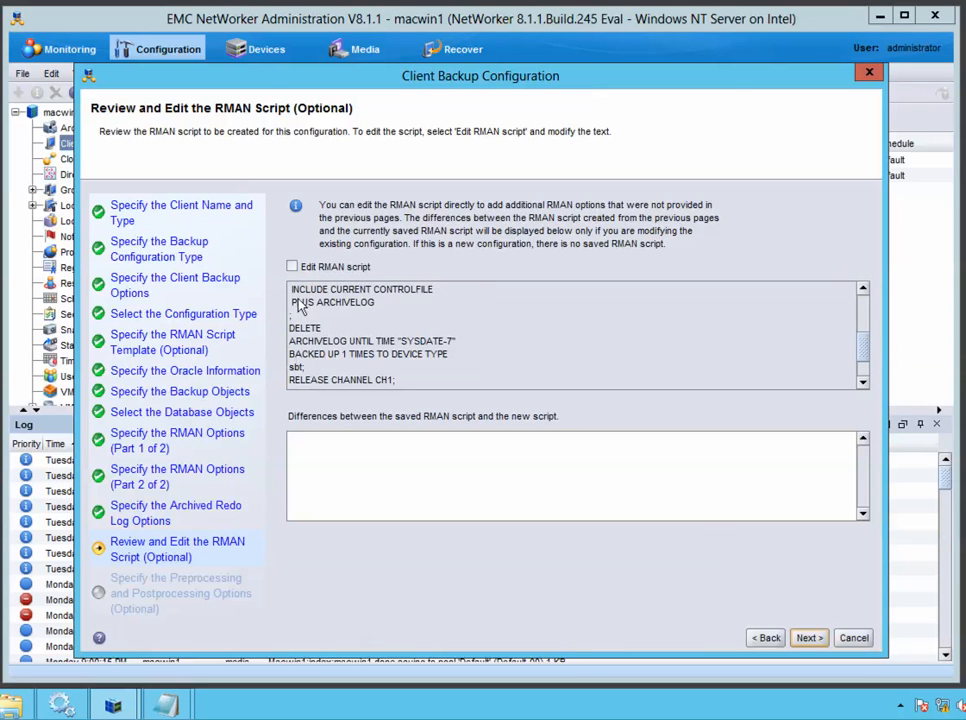
left_click(292, 266)
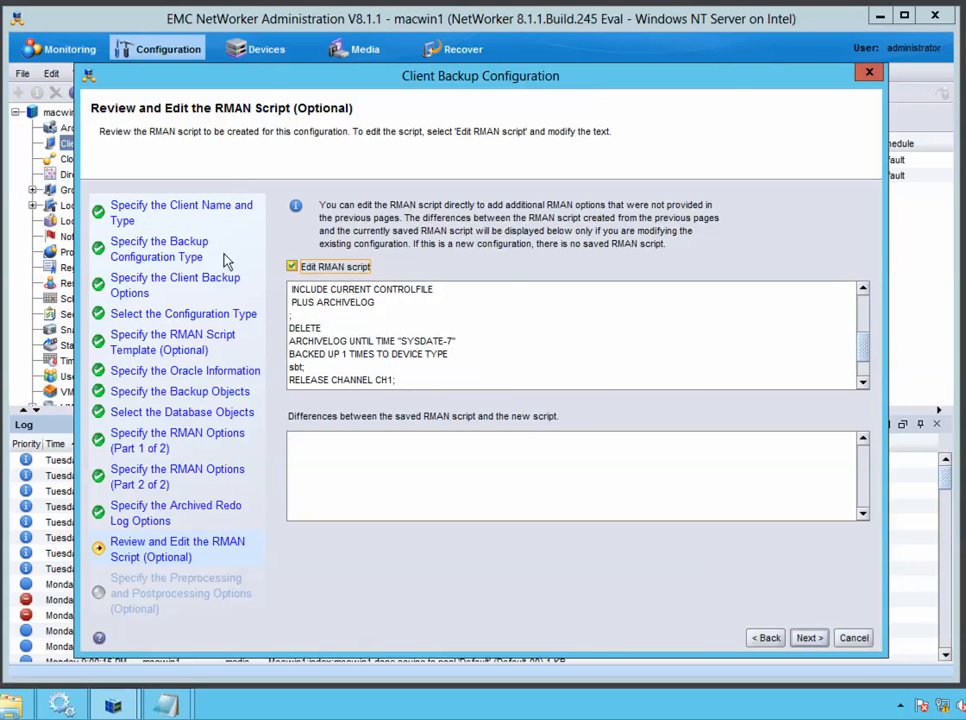
left_click(292, 266)
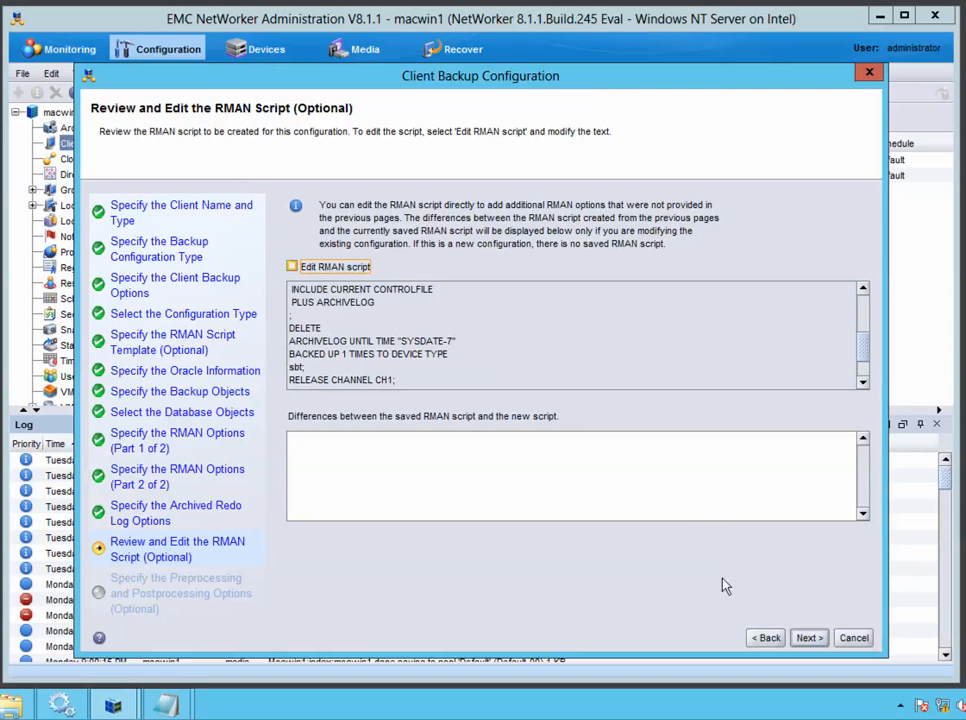
left_click(808, 637)
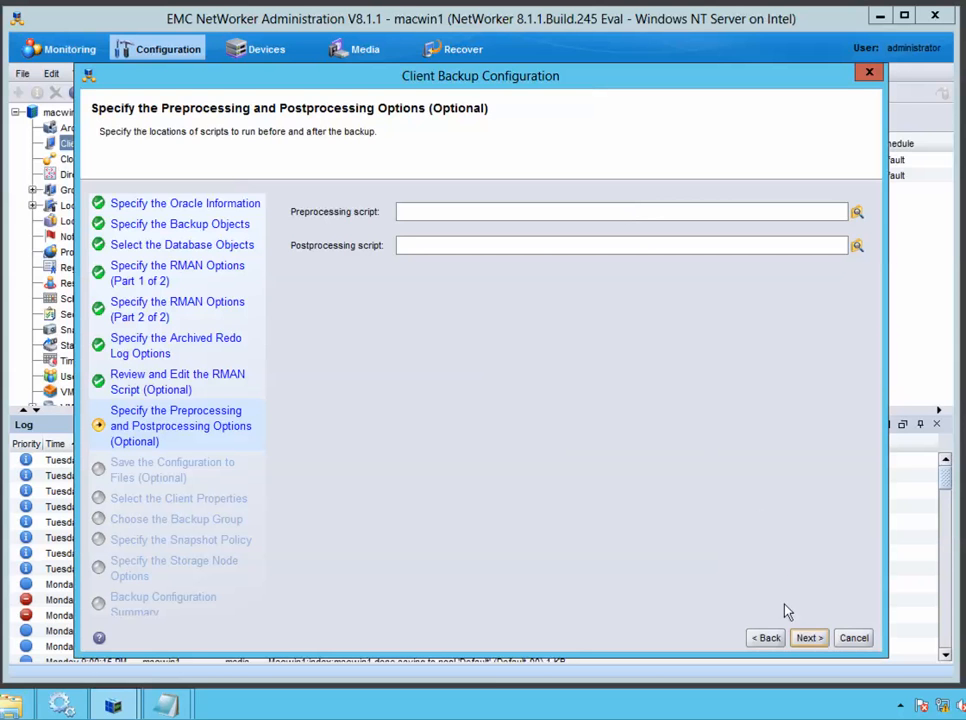
Leave the preprocessing and postprocessing script fields empty and advance to the save-configuration page
left_click(808, 637)
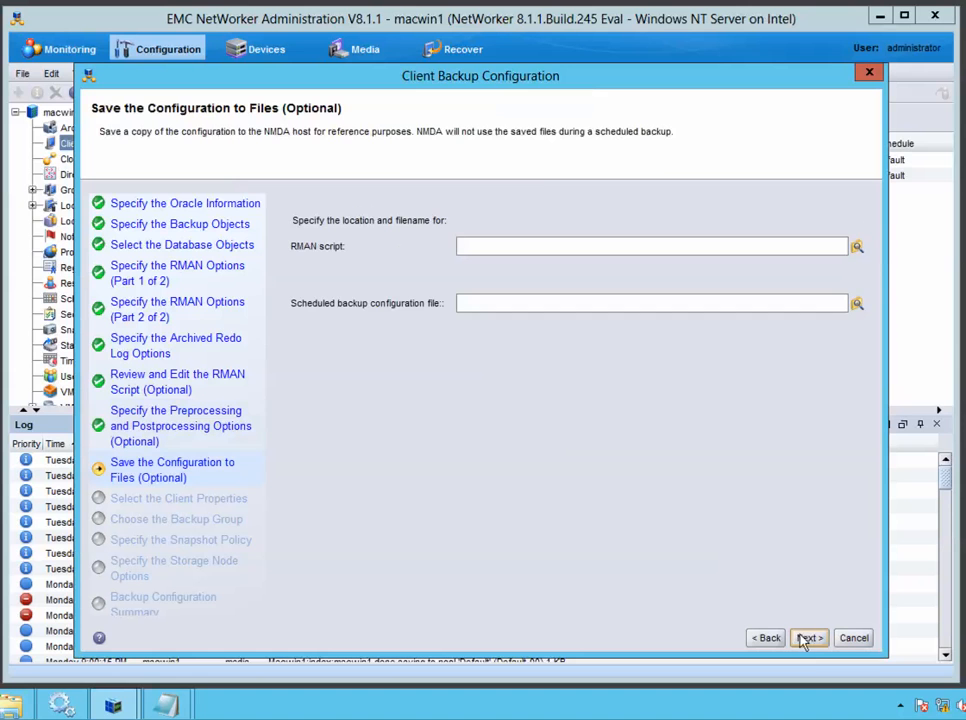
left_click(640, 250)
Skip saving to files and enter the client comment 'NMDA Wiz backup Oracle', keeping default policies
left_click(806, 638)
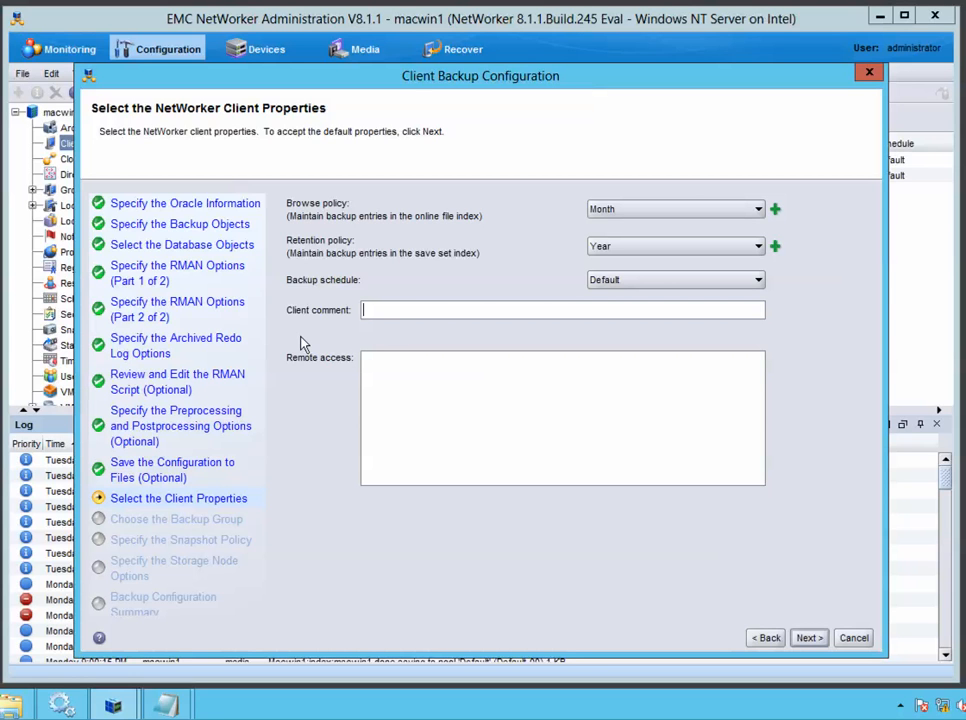
type("NMDA Wiz backup")
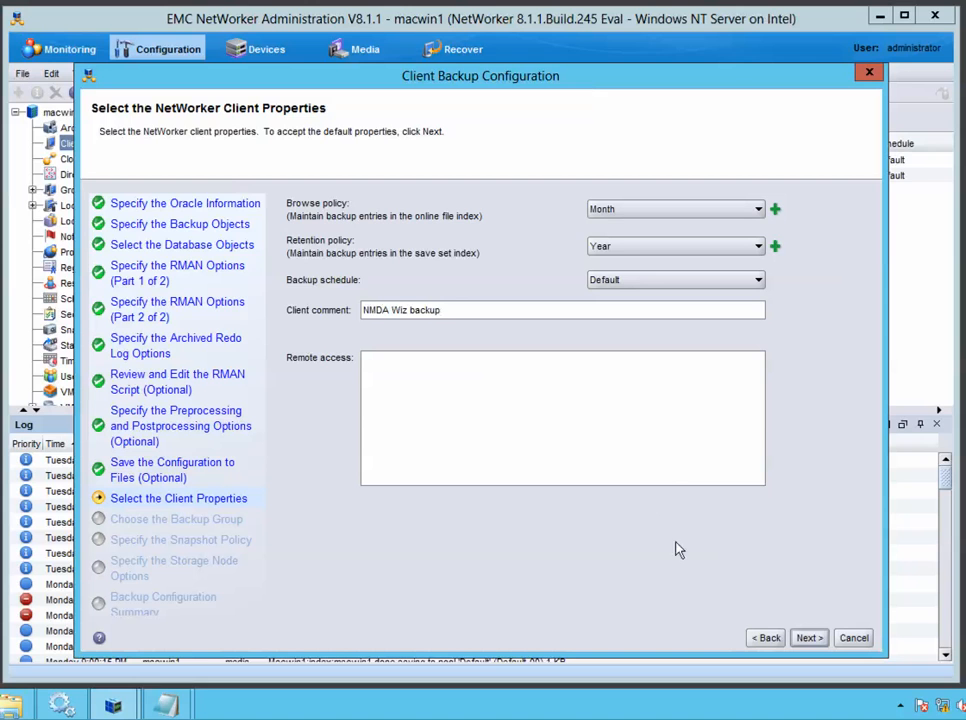
type(" Oracle")
Add the client to the existing Oracle backup group and proceed to storage node options
left_click(808, 638)
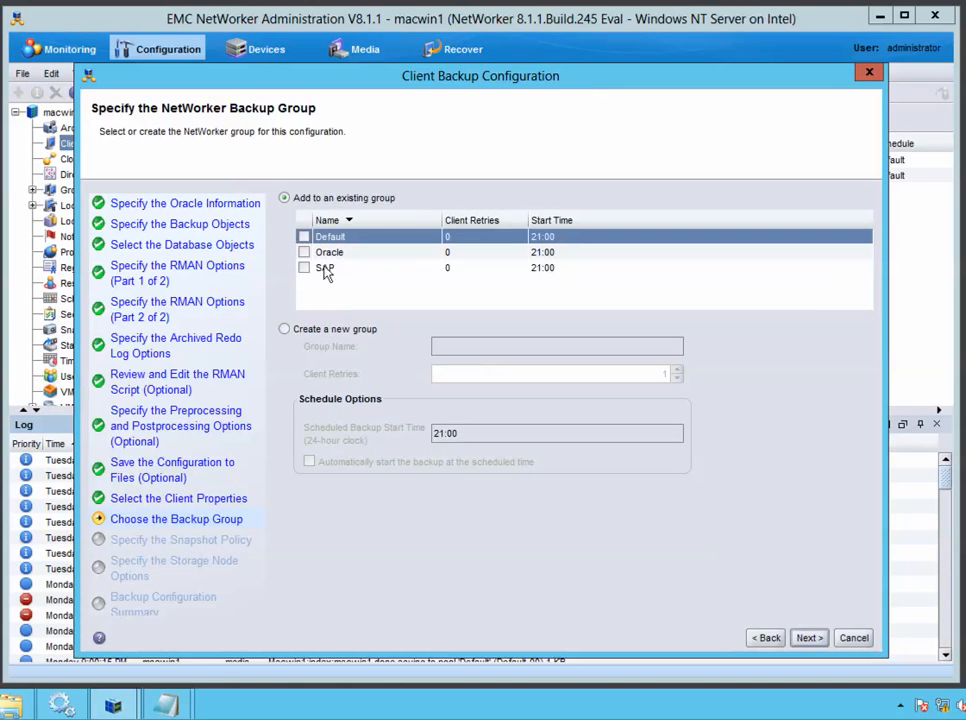
left_click(285, 329)
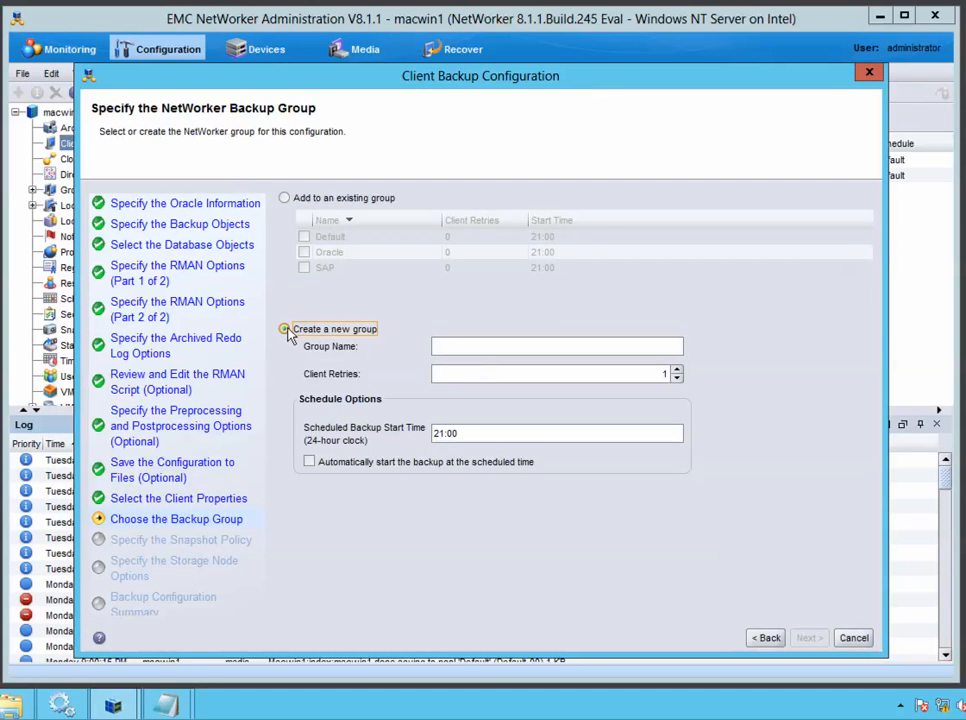
left_click(285, 198)
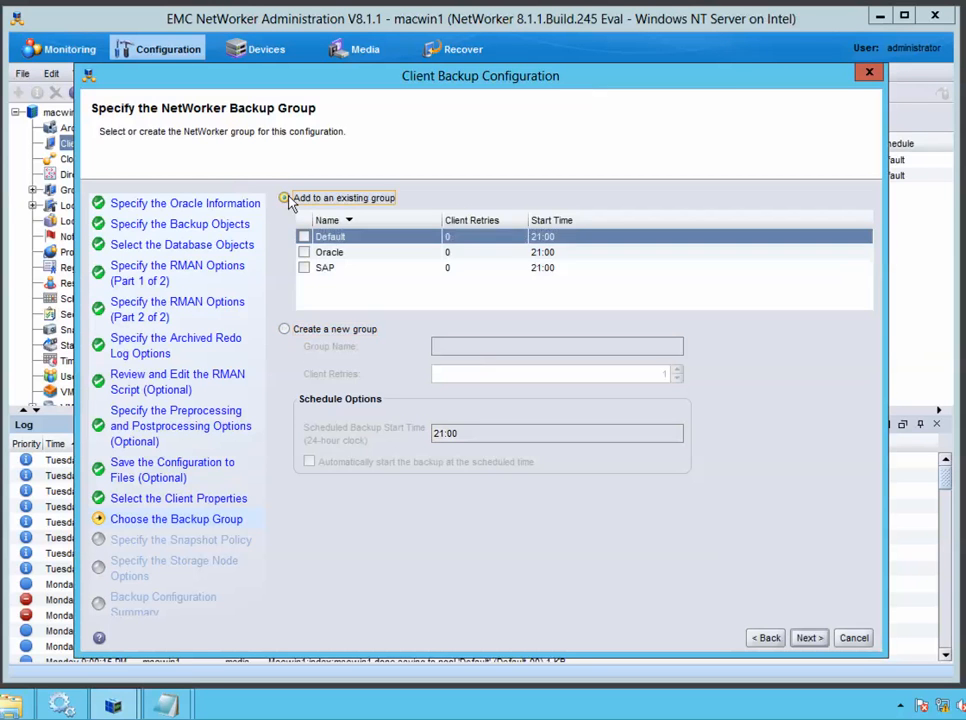
left_click(304, 253)
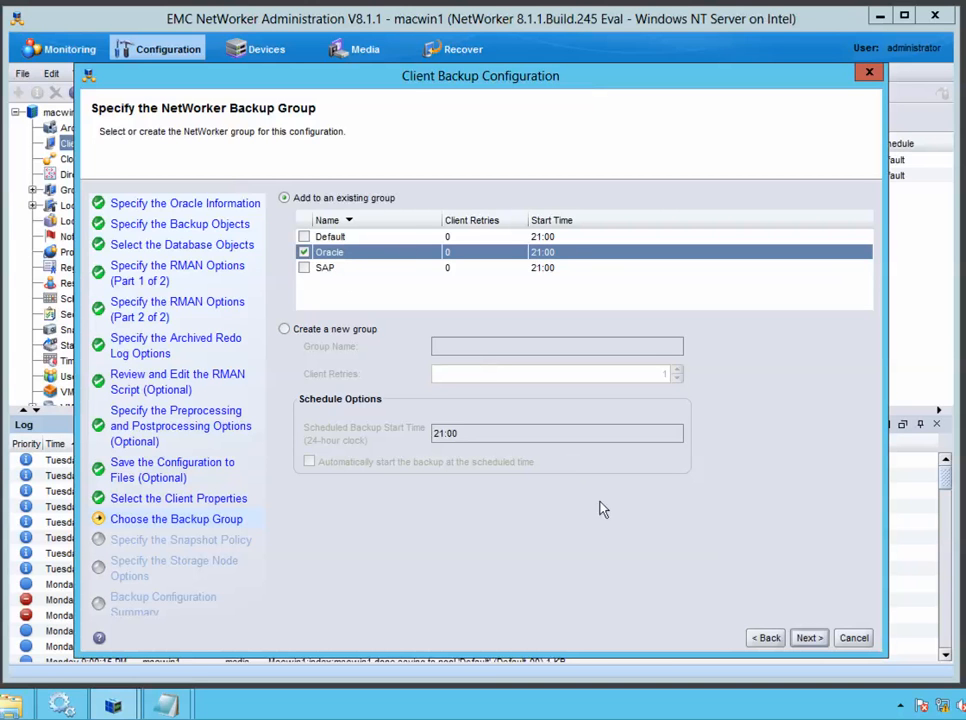
left_click(810, 638)
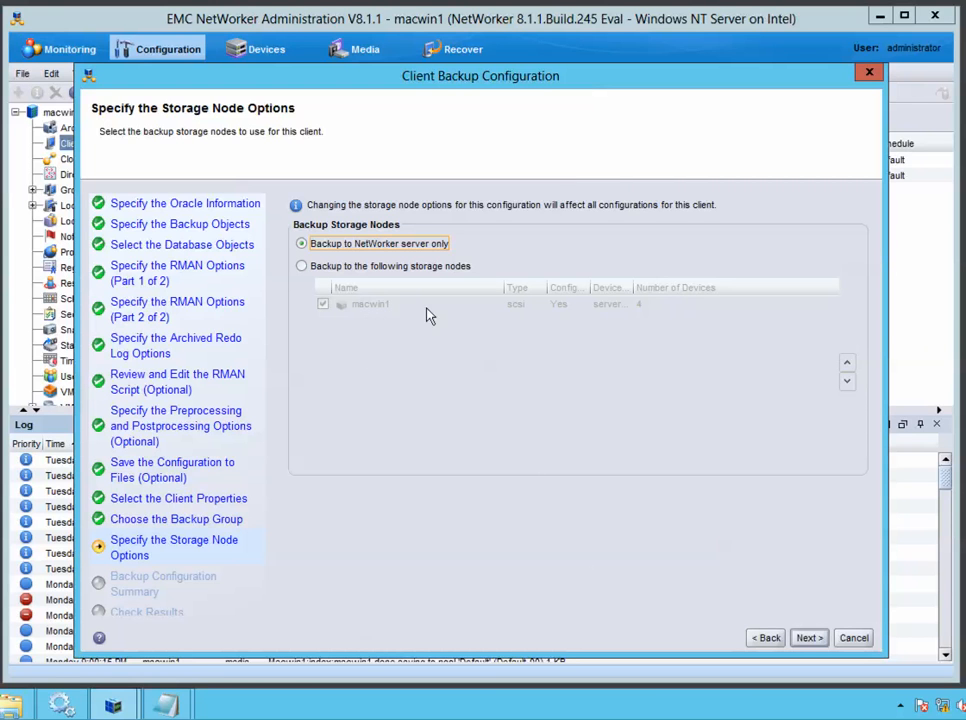
Keep server-only storage, create macora1, finish the wizard, and widen the Clients Comment column
left_click(809, 640)
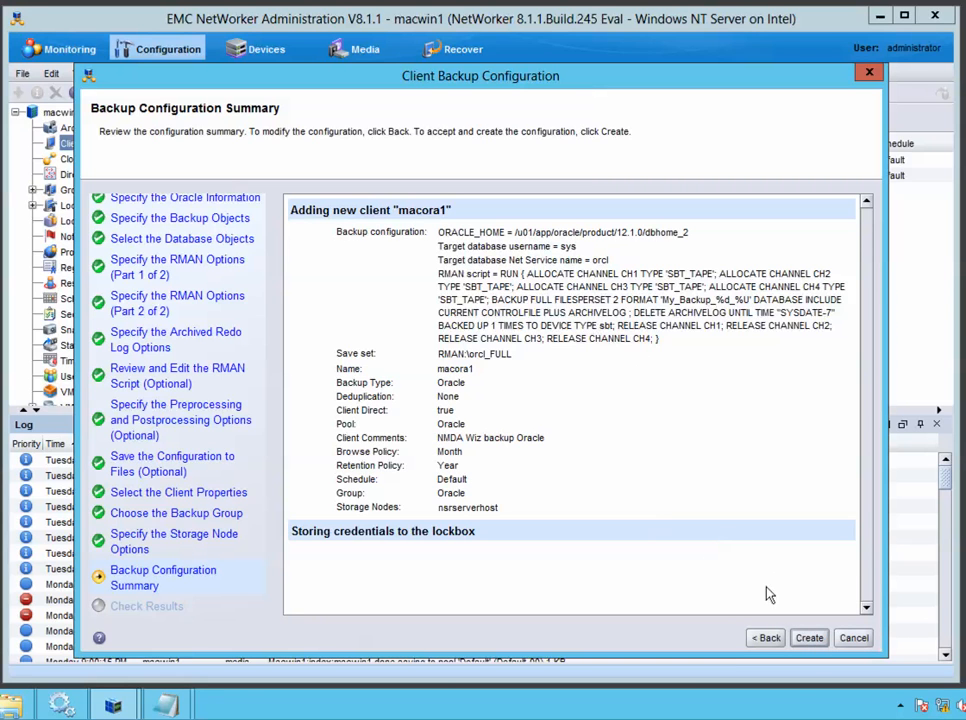
left_click(809, 638)
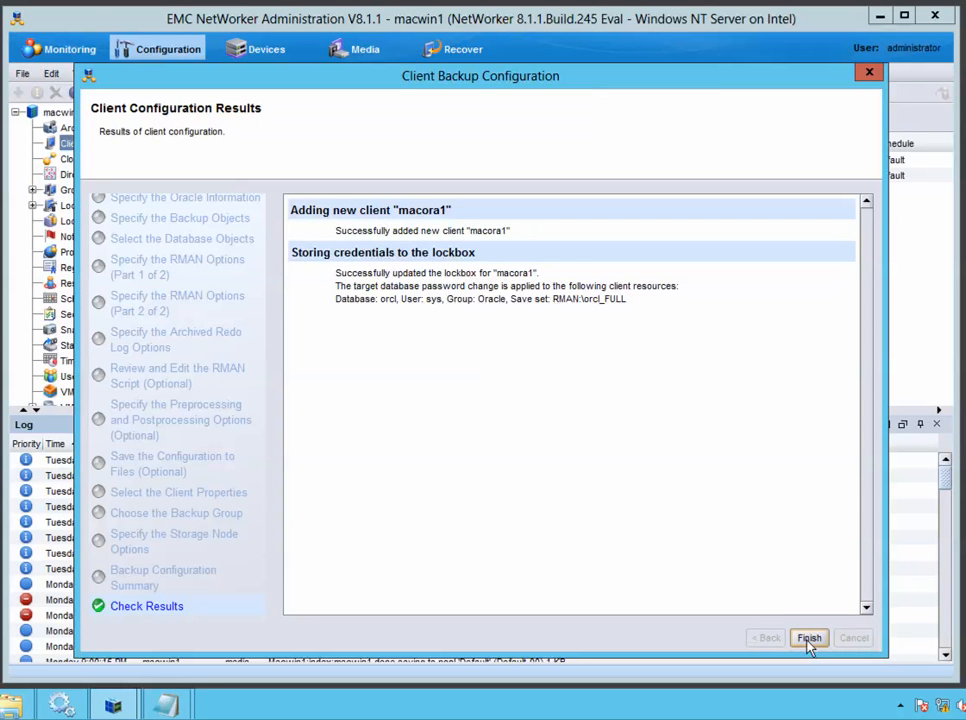
left_click(809, 638)
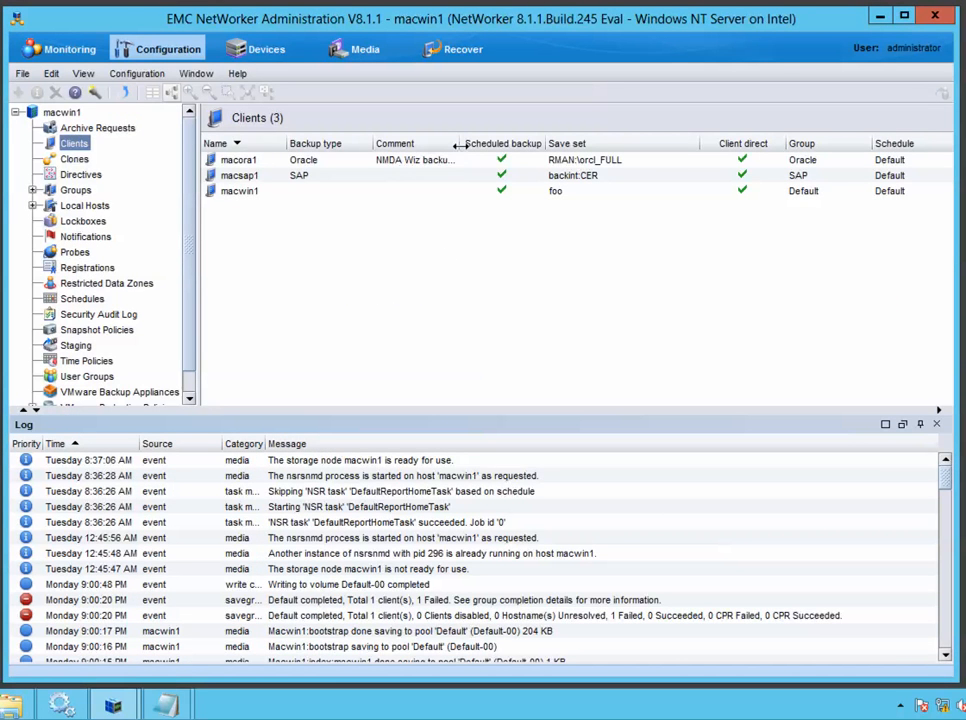
left_click_drag(459, 145, 503, 145)
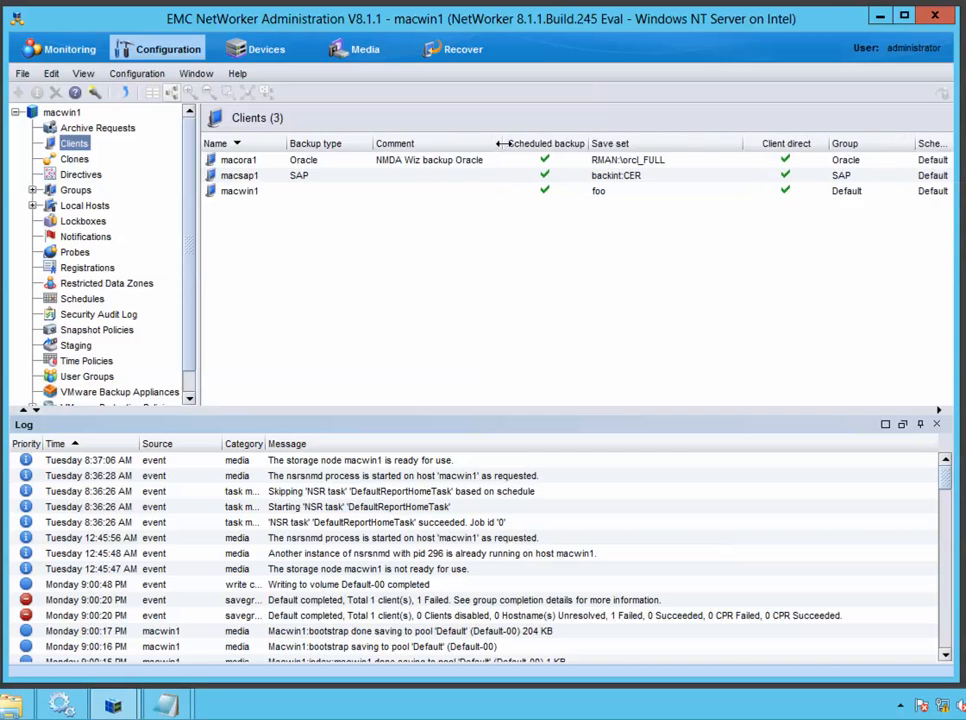
left_click(452, 164)
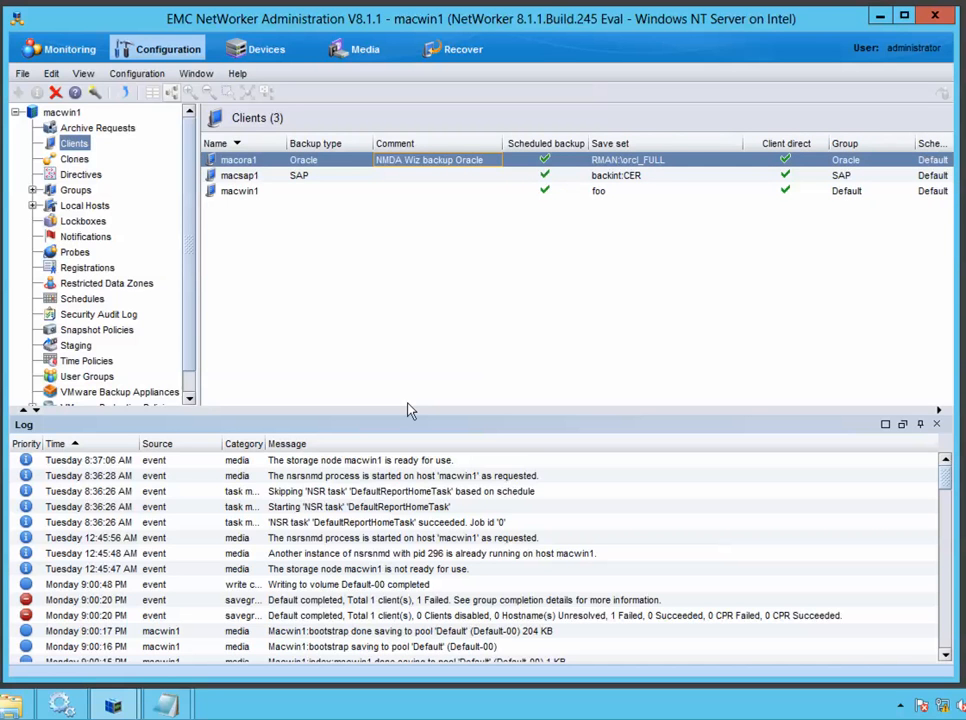